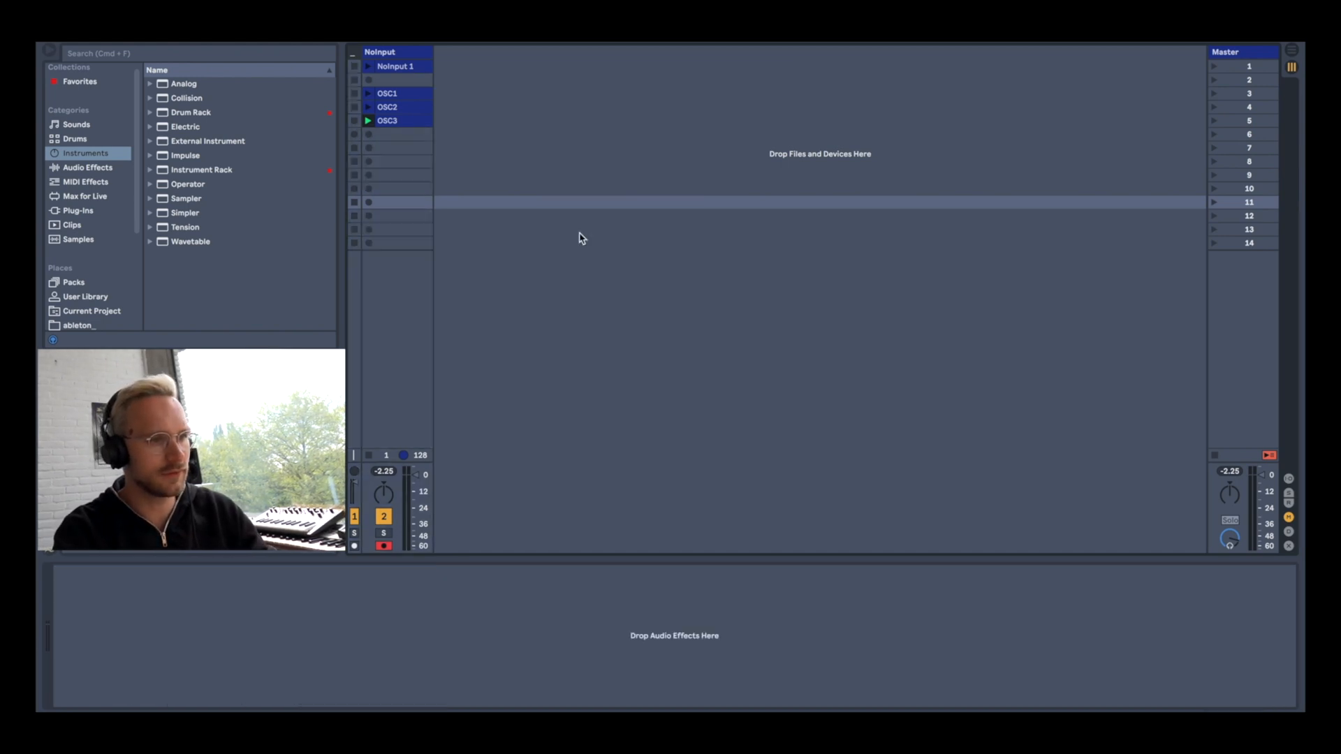
Step: Add a MIDI track named NoIntputInstrument and load a Sampler instrument onto it
{"action": "key", "text": "super+shift+t"}
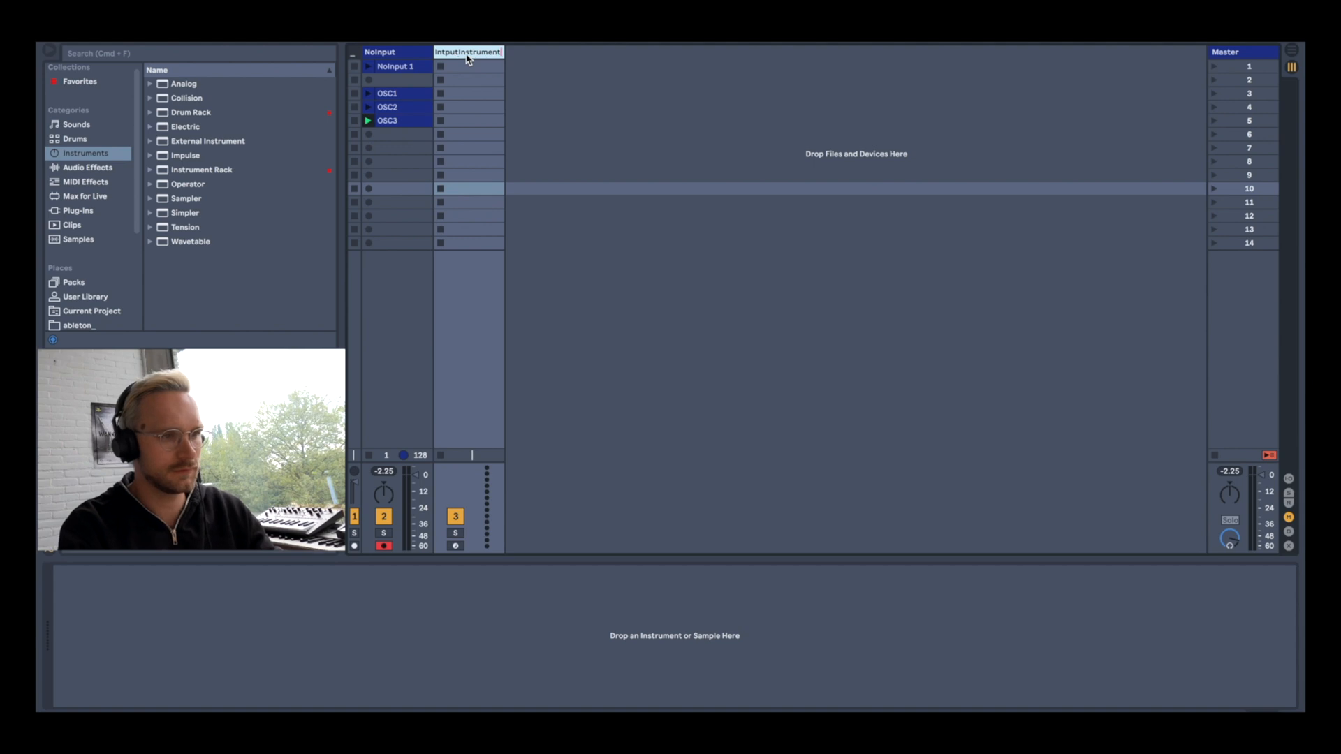
{"action": "key", "text": "Return"}
{"action": "left_click", "coordinate": [468, 58]}
{"action": "left_click_drag", "start_coordinate": [186, 141], "coordinate": [455, 55]}
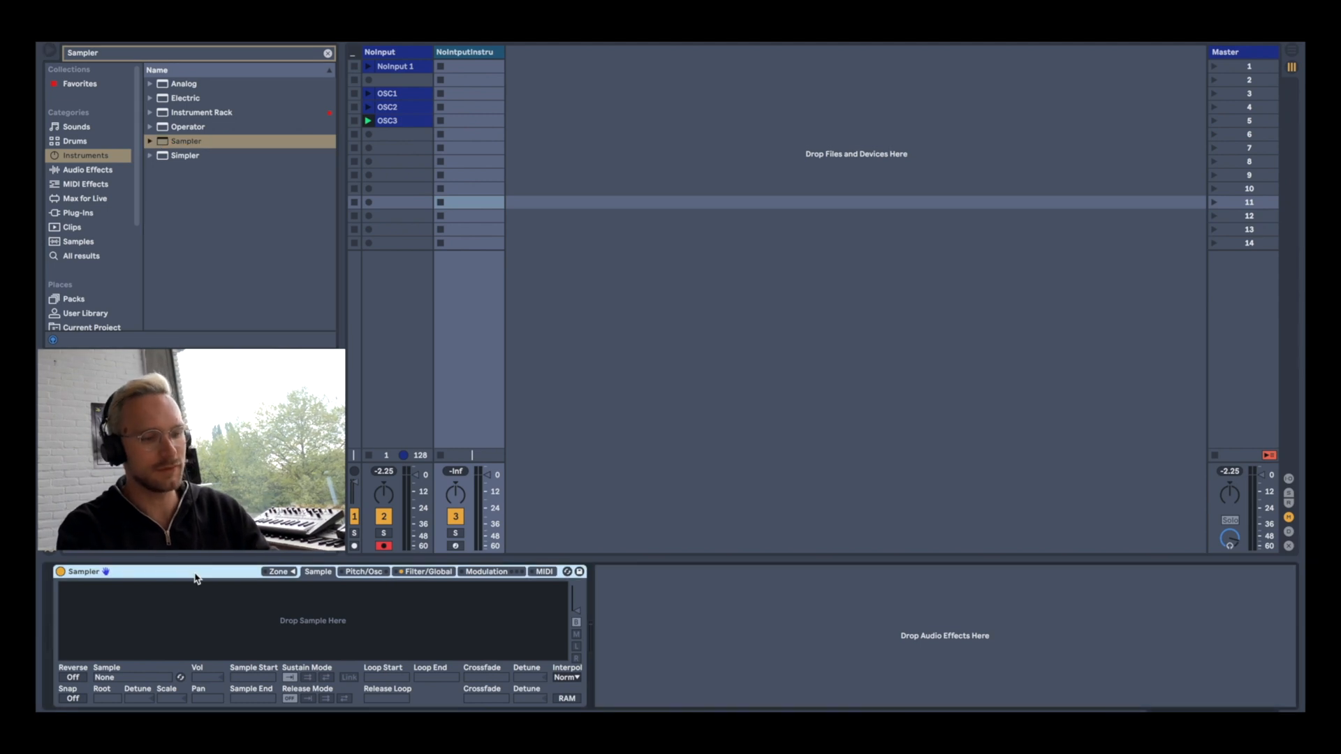
Step: Group the Sampler into an Instrument Rack and duplicate its chain to make four Sampler chains
{"action": "key", "text": "ctrl+g"}
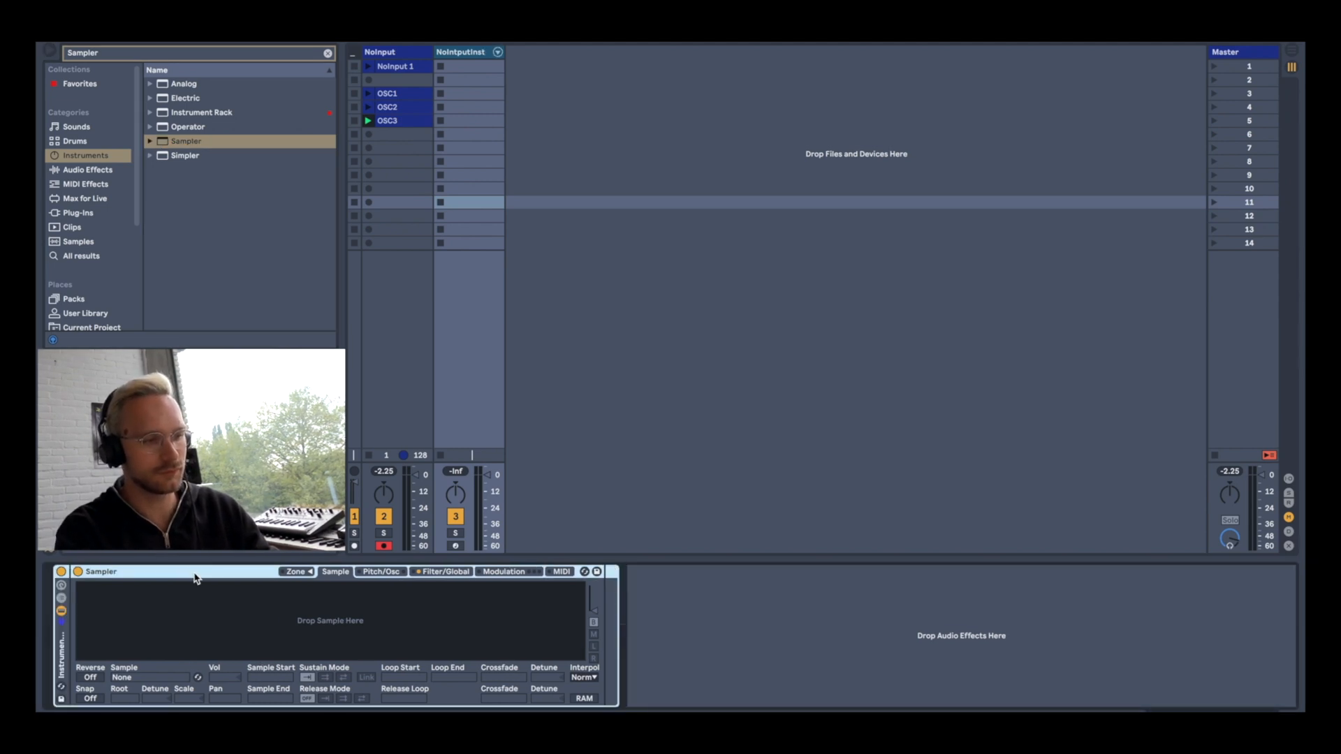
{"action": "key", "text": "ctrl+g"}
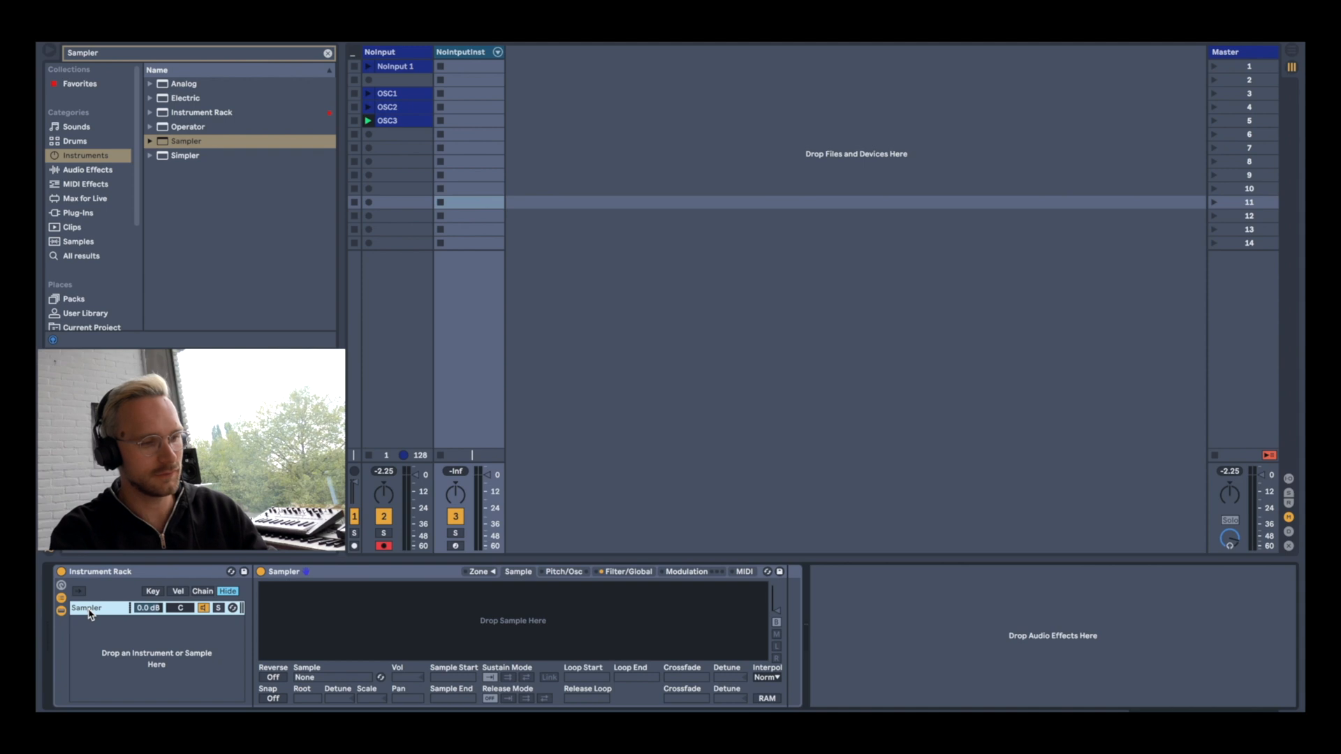
{"action": "key", "text": "ctrl+d"}
{"action": "key", "text": "ctrl+d"}
{"action": "key", "text": "ctrl+d"}
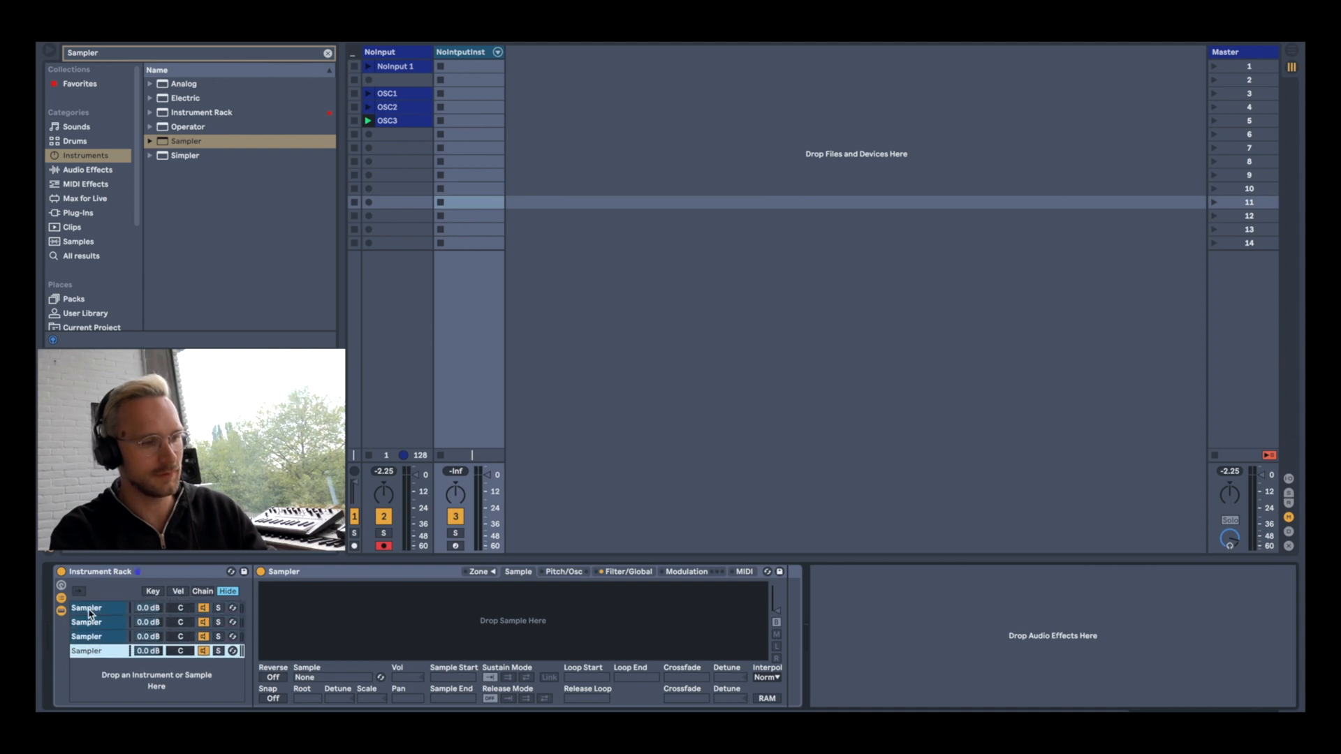
Step: Show the rack's macro controls and rename the four chains SUB, OSC1, OSC2 and OSC3
{"action": "left_click", "coordinate": [61, 585]}
{"action": "left_click", "coordinate": [260, 609]}
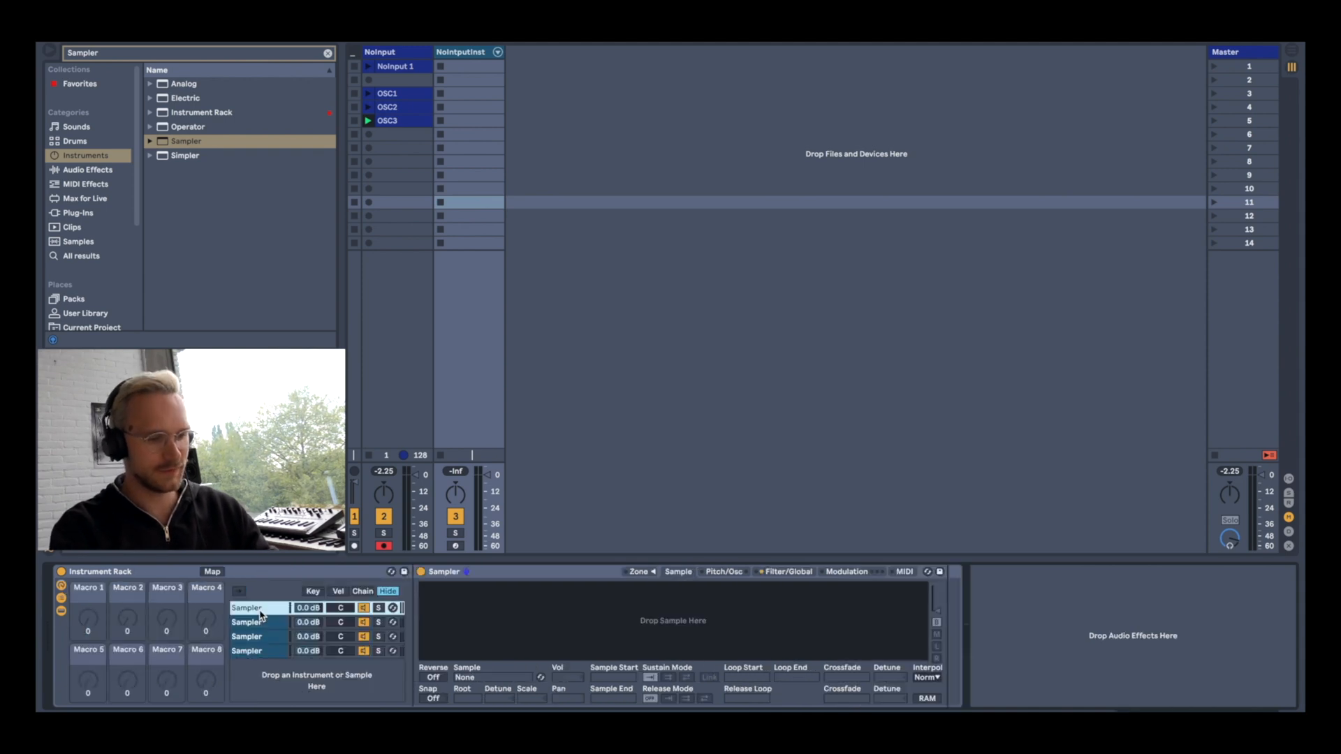
{"action": "key", "text": "Tab"}
{"action": "type", "text": "OSC"}
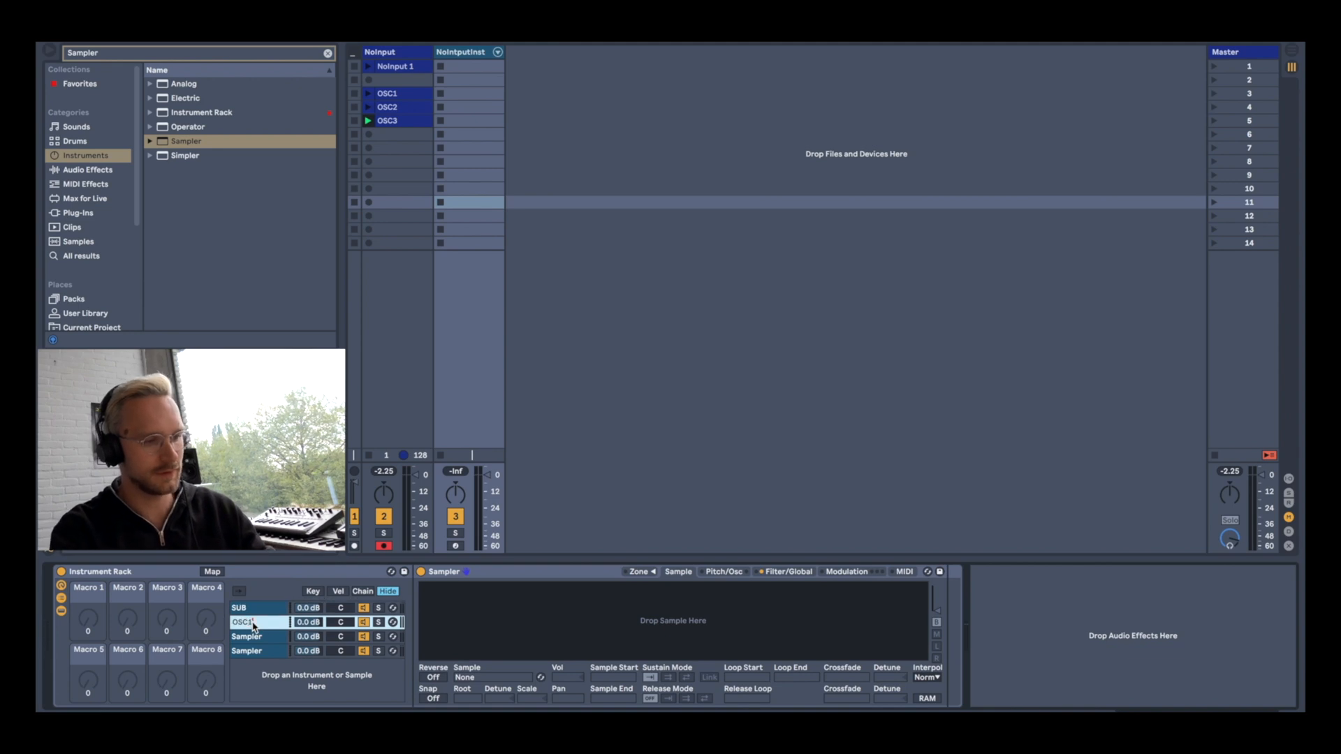
{"action": "key", "text": "Tab"}
{"action": "type", "text": "OSC2"}
{"action": "key", "text": "Tab"}
{"action": "type", "text": "OSC3"}
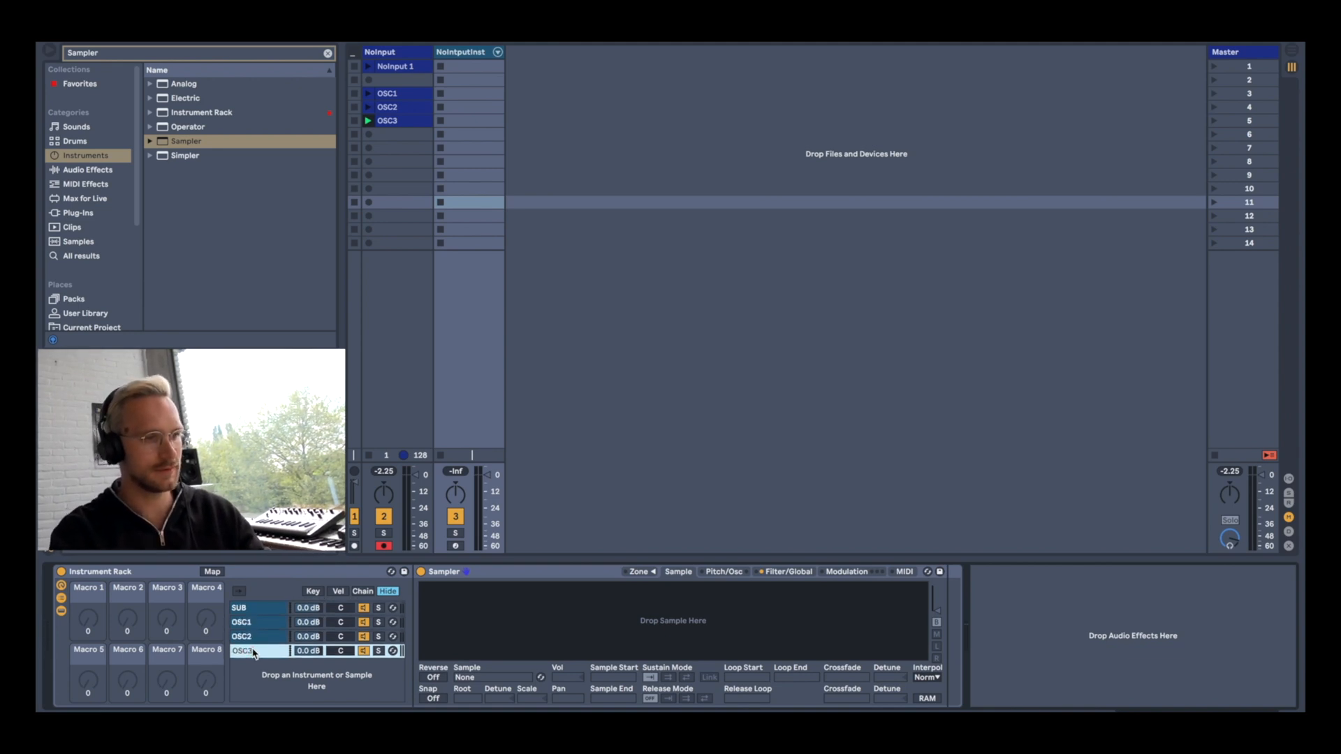
Step: Load the OSC1 clip's sample into the SUB and OSC1 chains, and the OSC2 and OSC3 clips into their matching chains
{"action": "left_click", "coordinate": [405, 98]}
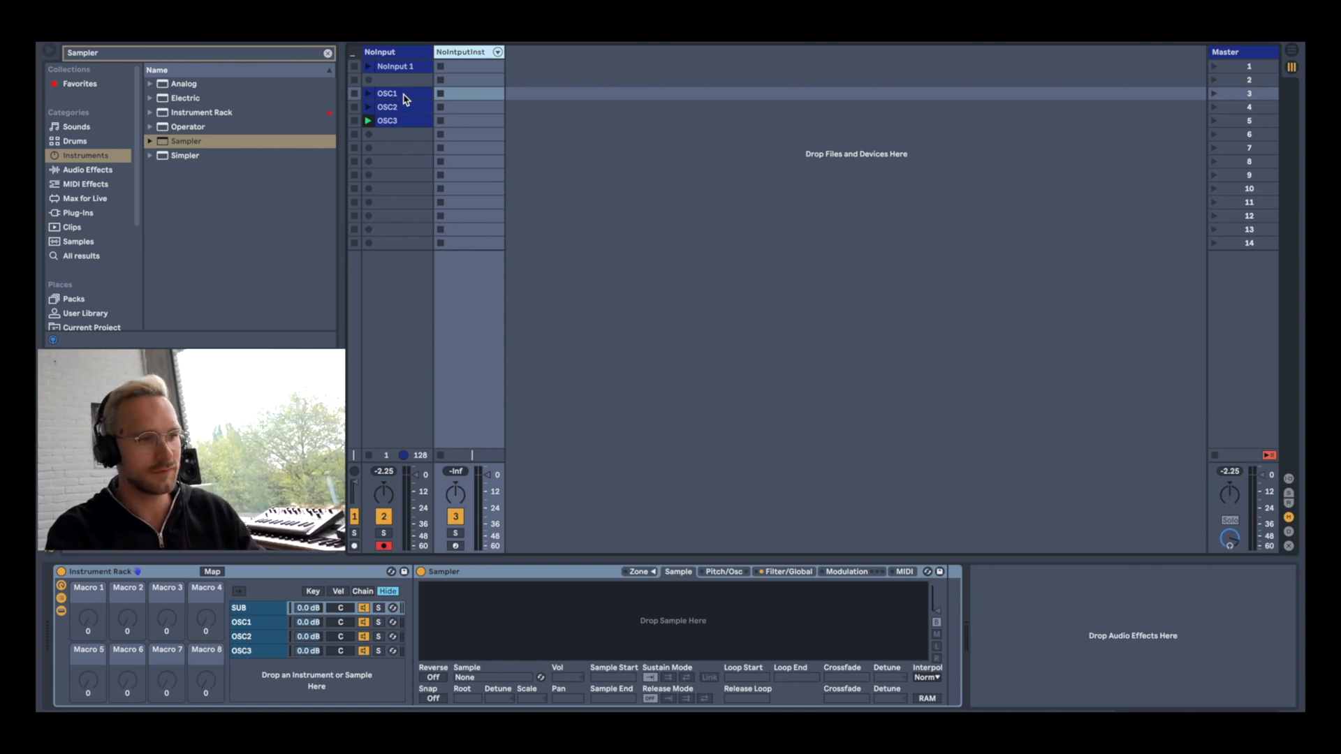
{"action": "left_click_drag", "start_coordinate": [405, 98], "coordinate": [497, 609]}
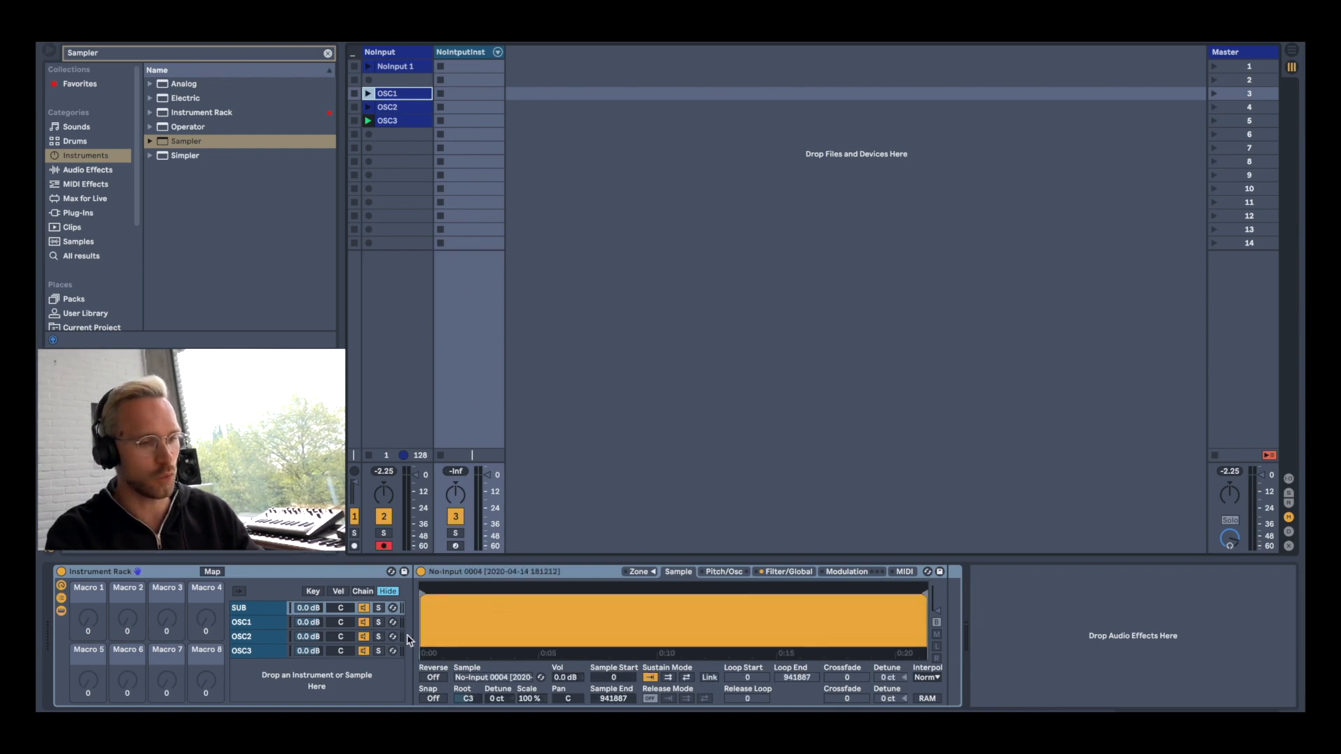
{"action": "left_click", "coordinate": [275, 625]}
{"action": "left_click_drag", "start_coordinate": [389, 93], "coordinate": [564, 609]}
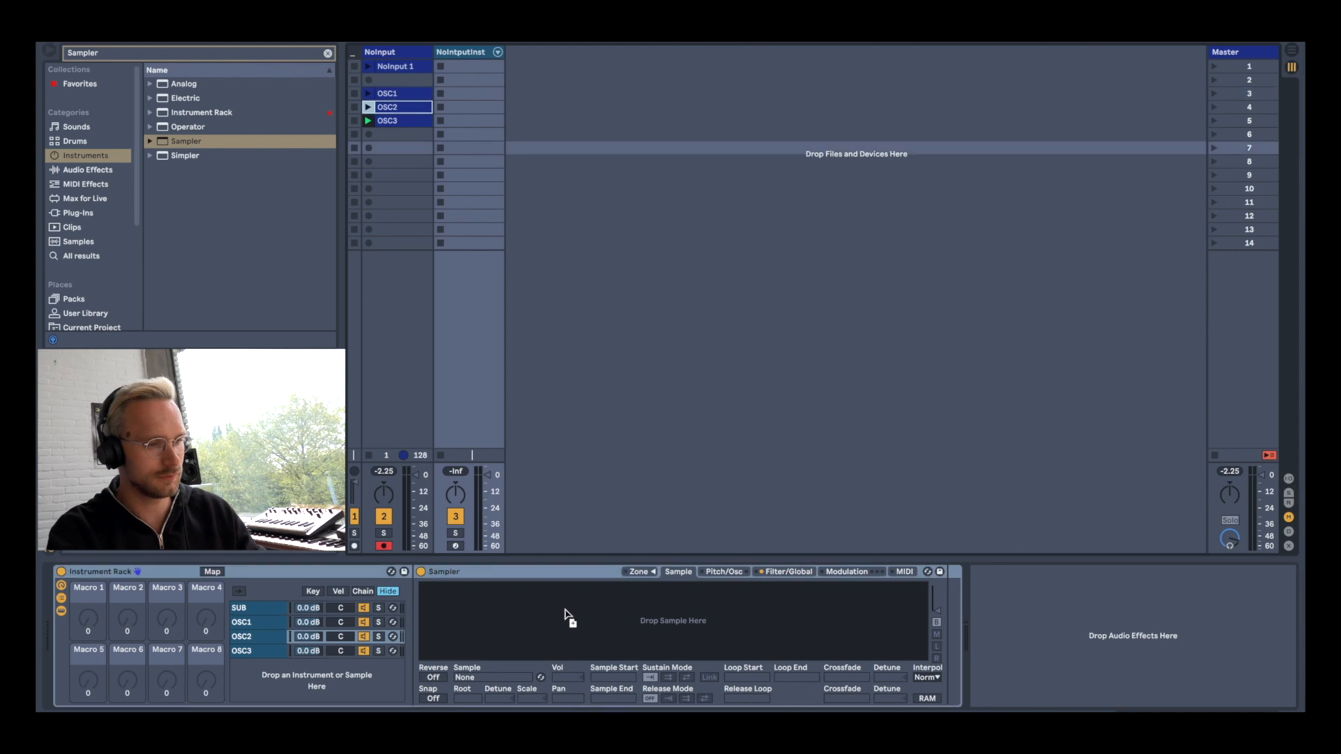
{"action": "left_click_drag", "start_coordinate": [565, 611], "coordinate": [566, 612]}
{"action": "left_click", "coordinate": [275, 650]}
{"action": "left_click_drag", "start_coordinate": [389, 121], "coordinate": [647, 619]}
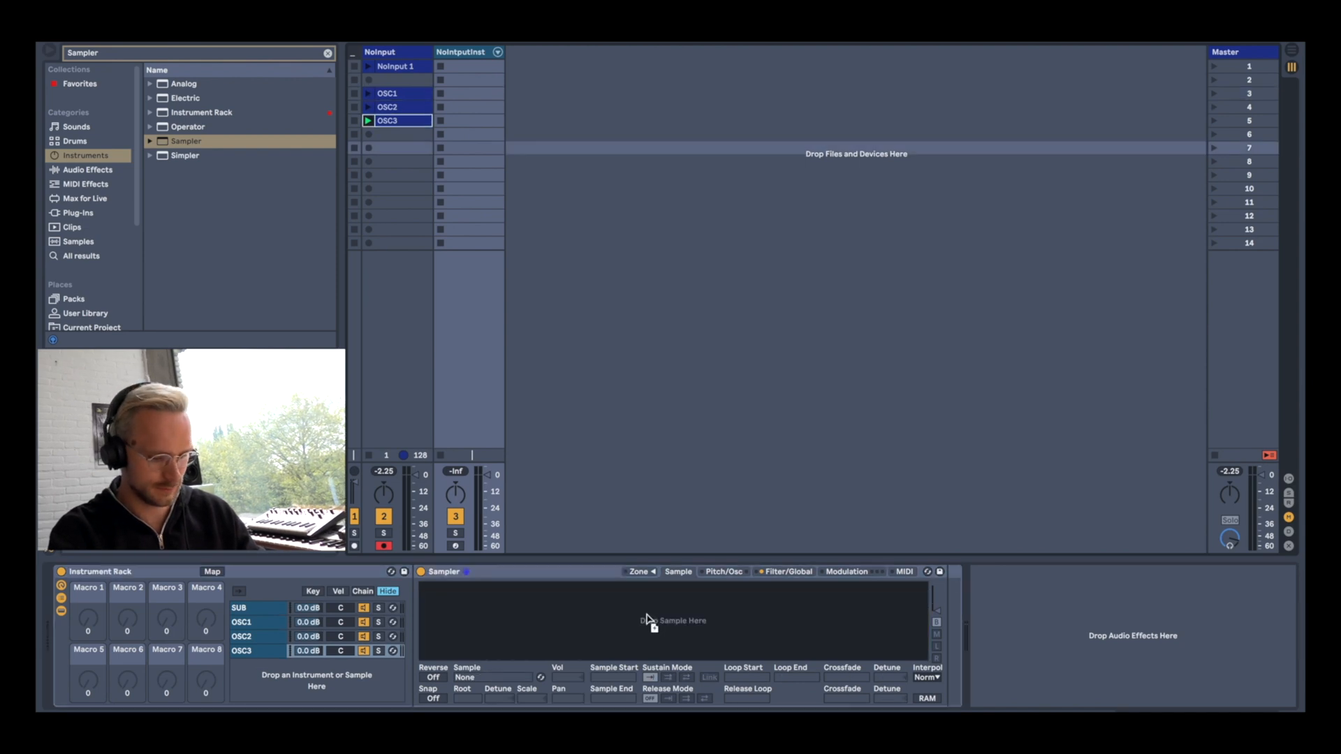
{"action": "left_click_drag", "start_coordinate": [647, 618], "coordinate": [646, 618]}
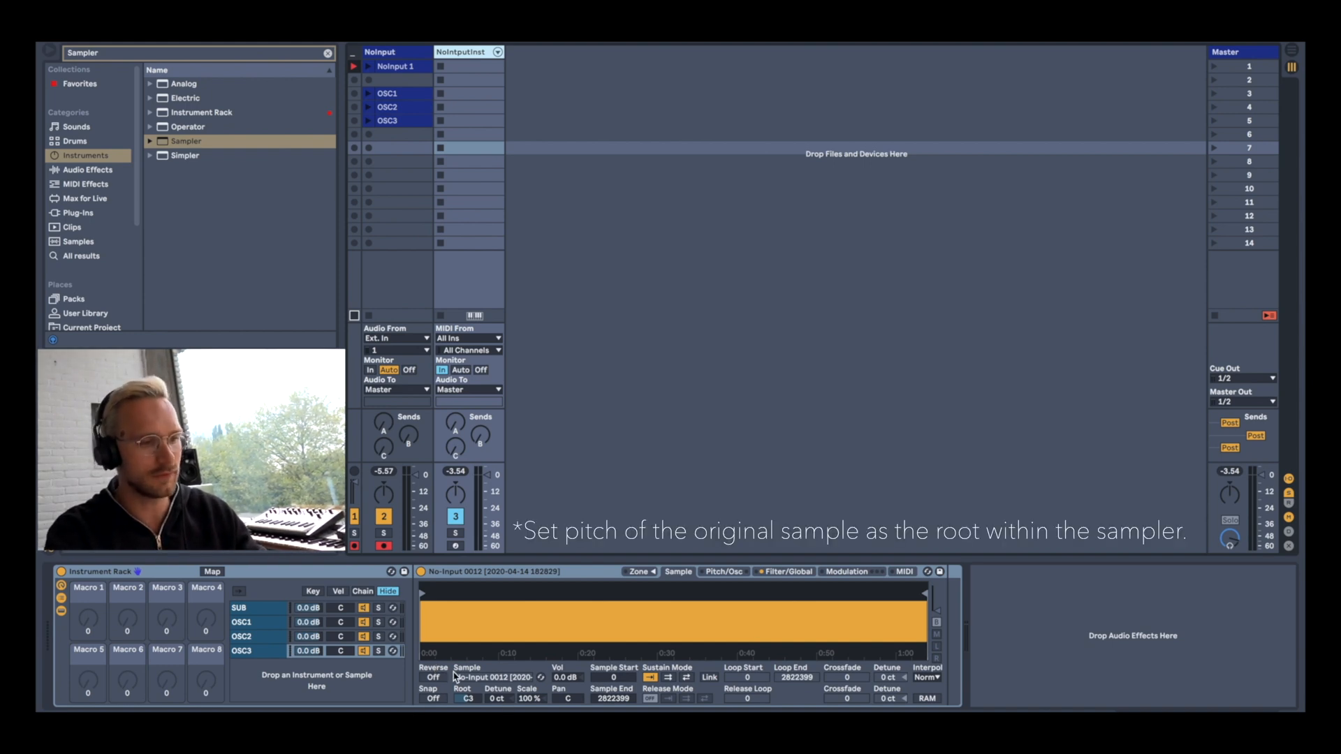
Step: Add the Tuner and Spectrum audio effects after the Instrument Rack on the NoIntputInstrument track
{"action": "left_click", "coordinate": [279, 619]}
{"action": "left_click", "coordinate": [146, 56]}
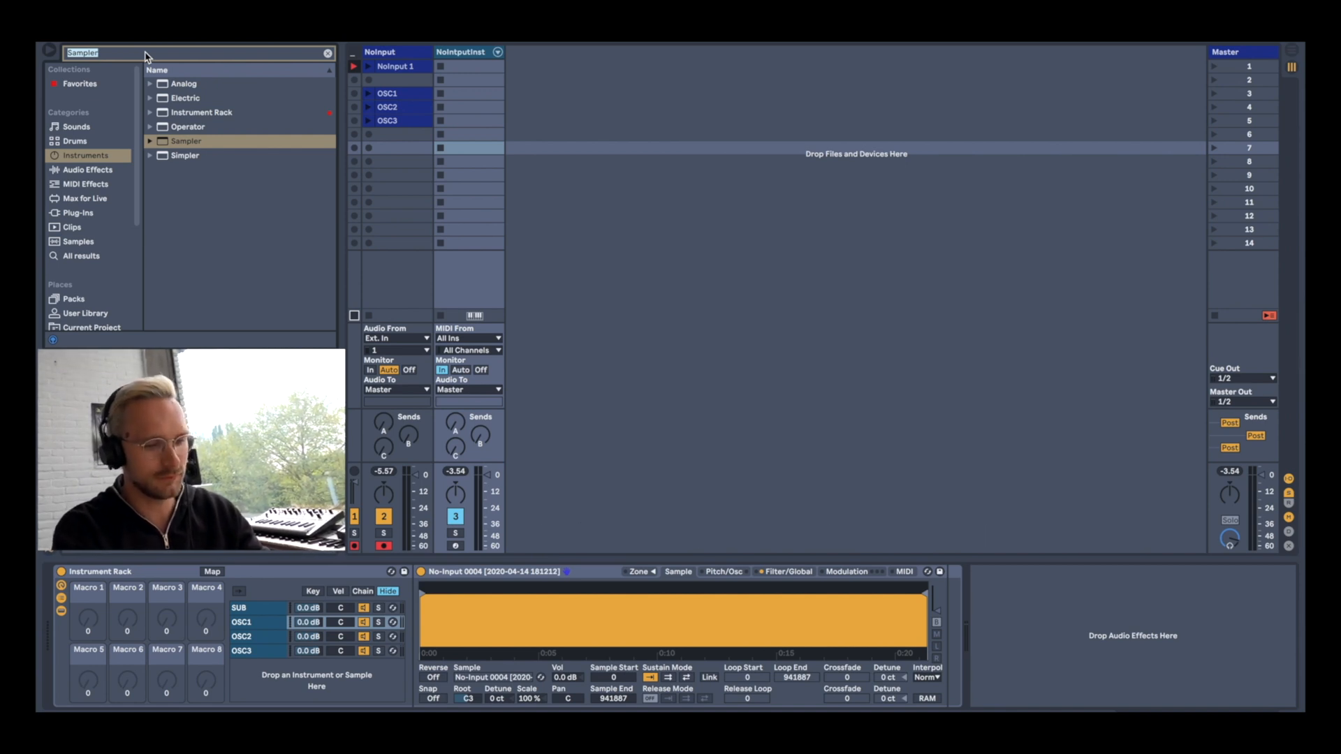
{"action": "type", "text": "tuner"}
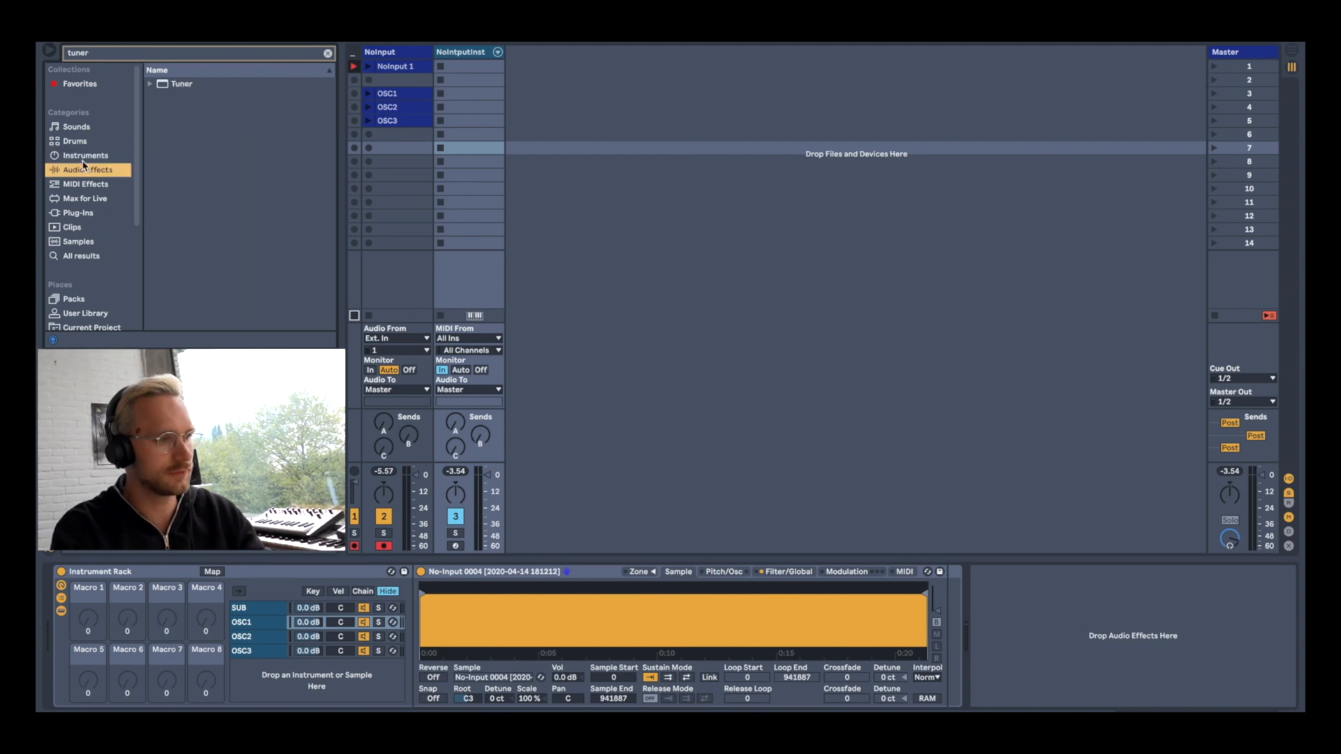
{"action": "double_click", "coordinate": [168, 85]}
{"action": "left_click", "coordinate": [137, 56]}
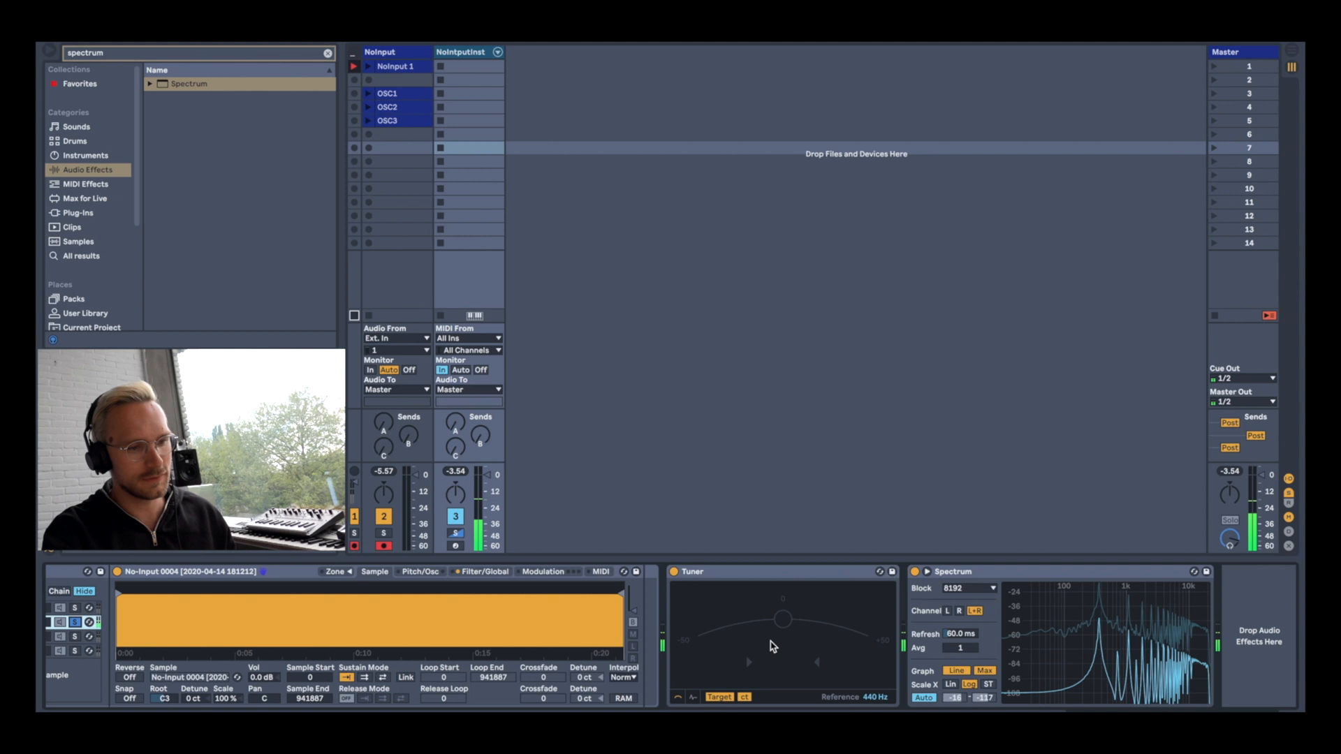
Step: Solo each chain while tuning: set OSC1's sample root to F#3 with +21 ct detune, and OSC3's root to F#3
{"action": "scroll", "coordinate": [772, 641], "scroll_direction": "left", "scroll_amount": 5}
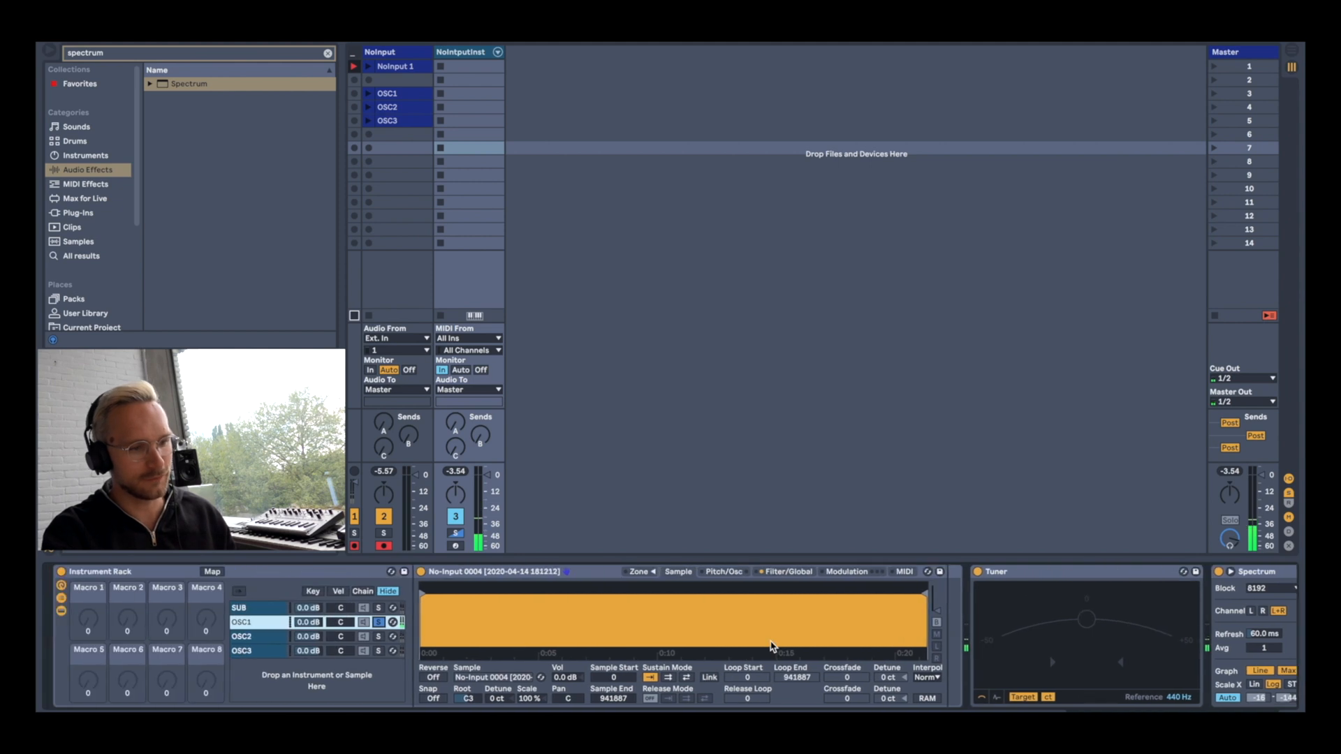
{"action": "left_click_drag", "start_coordinate": [468, 698], "coordinate": [496, 686]}
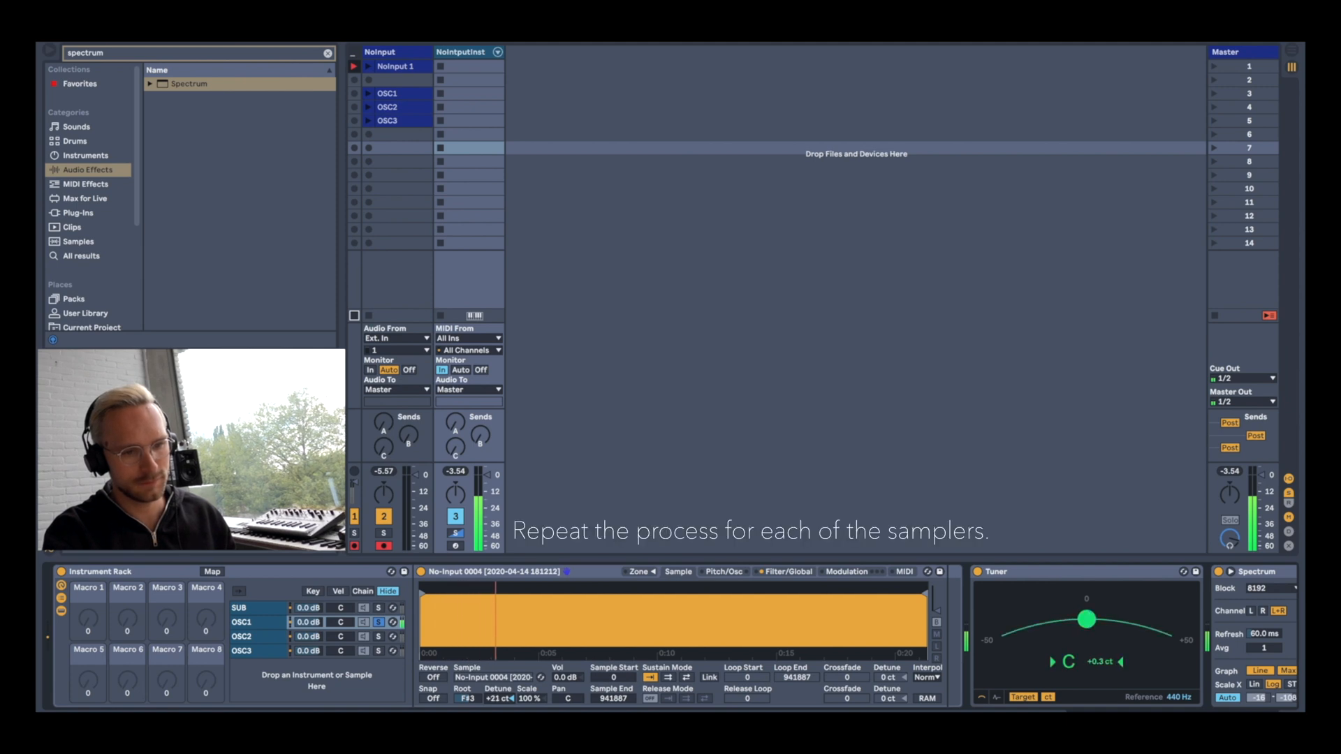
{"action": "left_click", "coordinate": [378, 650]}
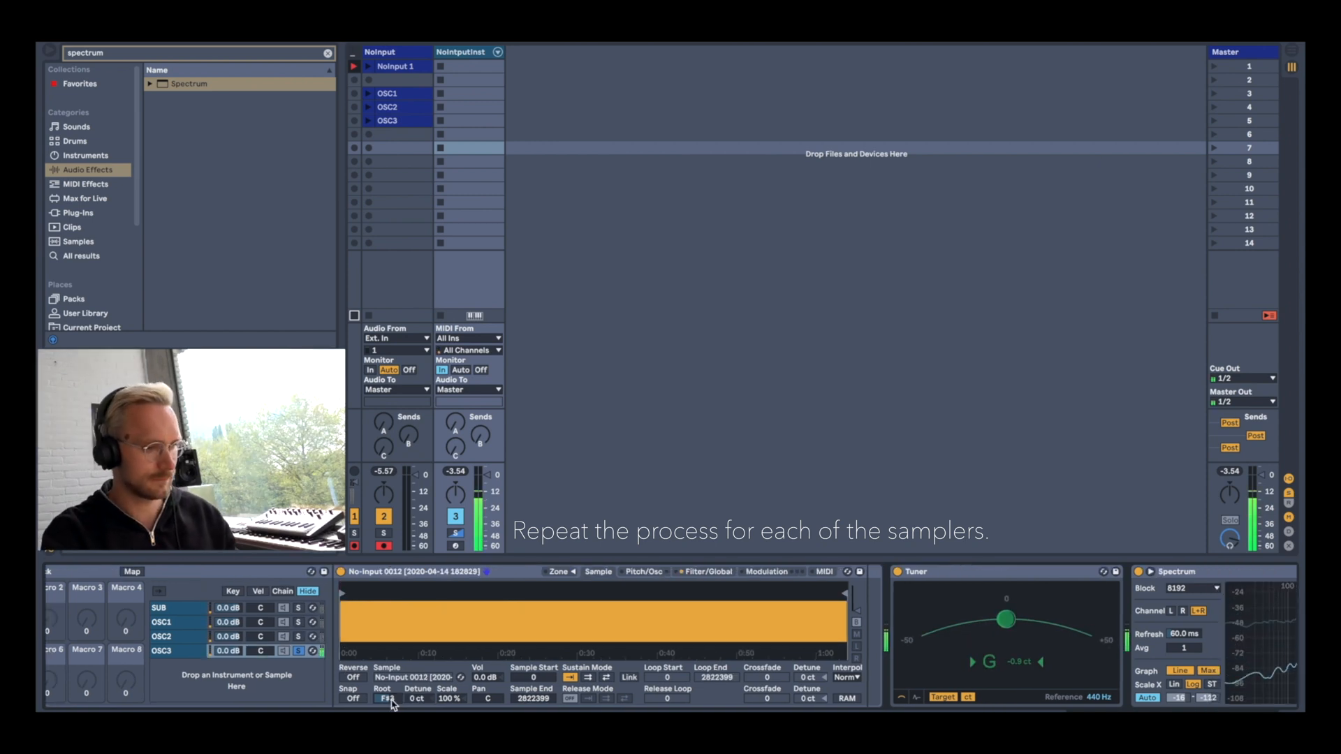
{"action": "scroll", "coordinate": [283, 662], "scroll_direction": "left", "scroll_amount": 3}
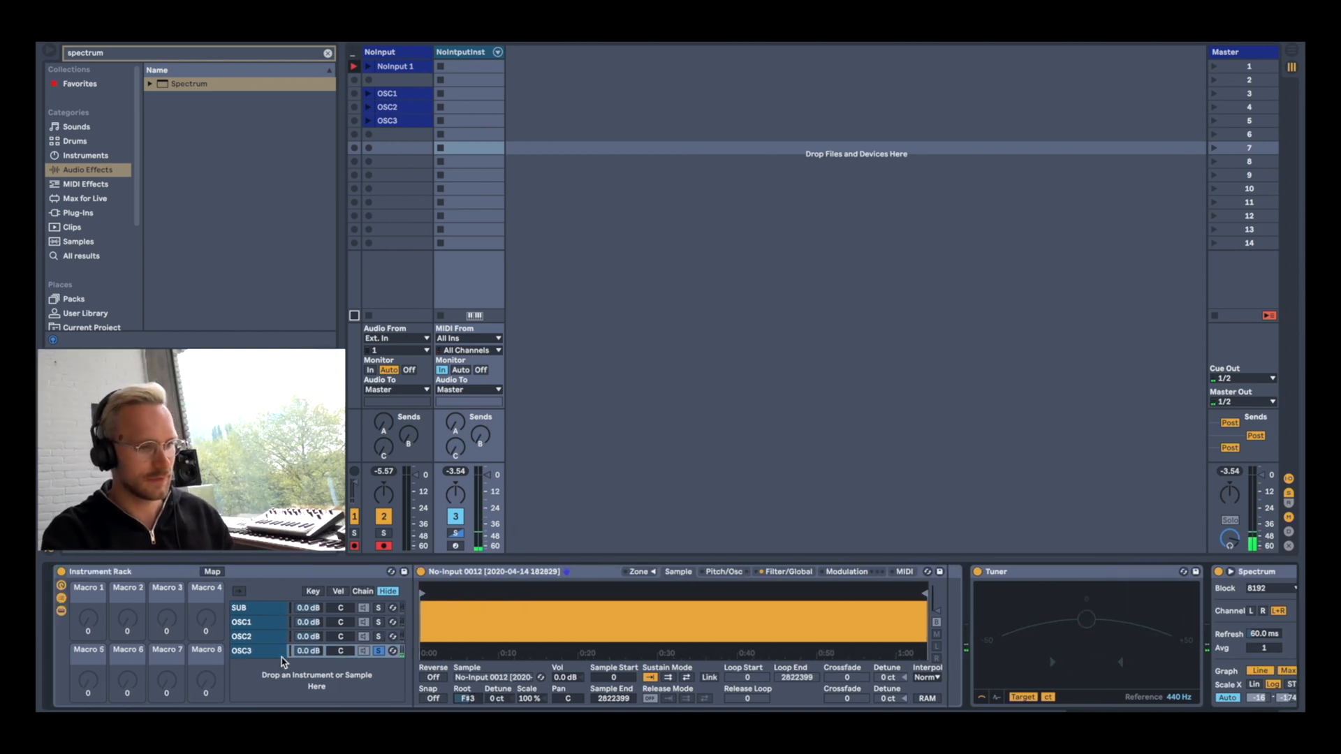
Step: Solo the SUB chain, set its sample root to F#4 with +21 ct detune, and turn the solo off
{"action": "left_click", "coordinate": [270, 611]}
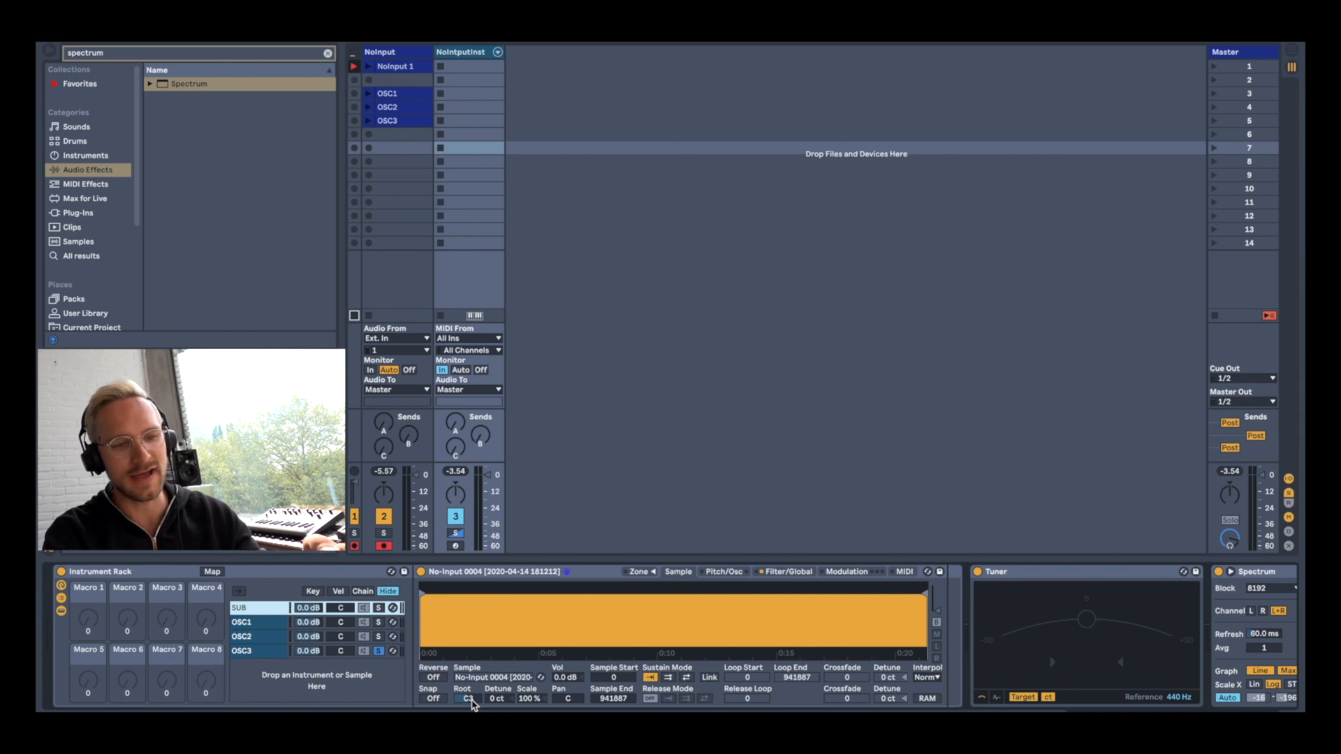
{"action": "left_click", "coordinate": [377, 607]}
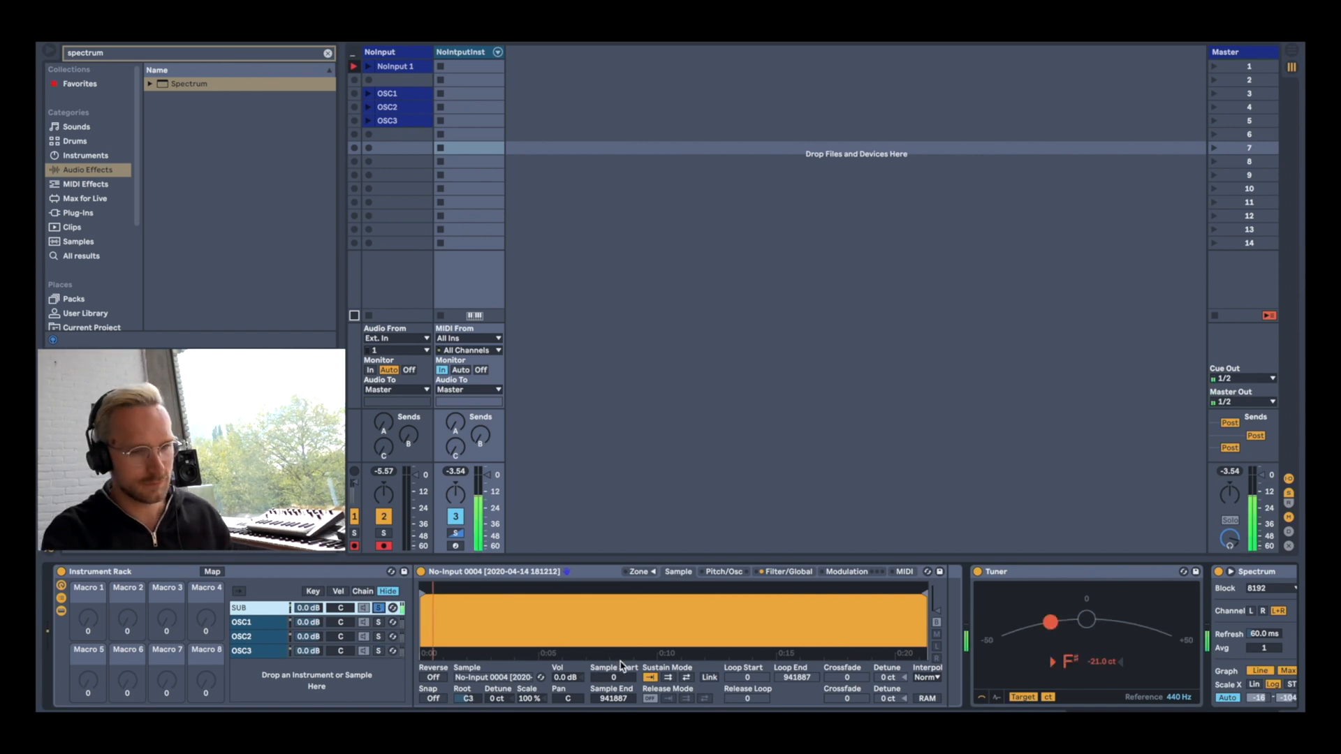
{"action": "scroll", "coordinate": [381, 609], "scroll_direction": "right", "scroll_amount": 5}
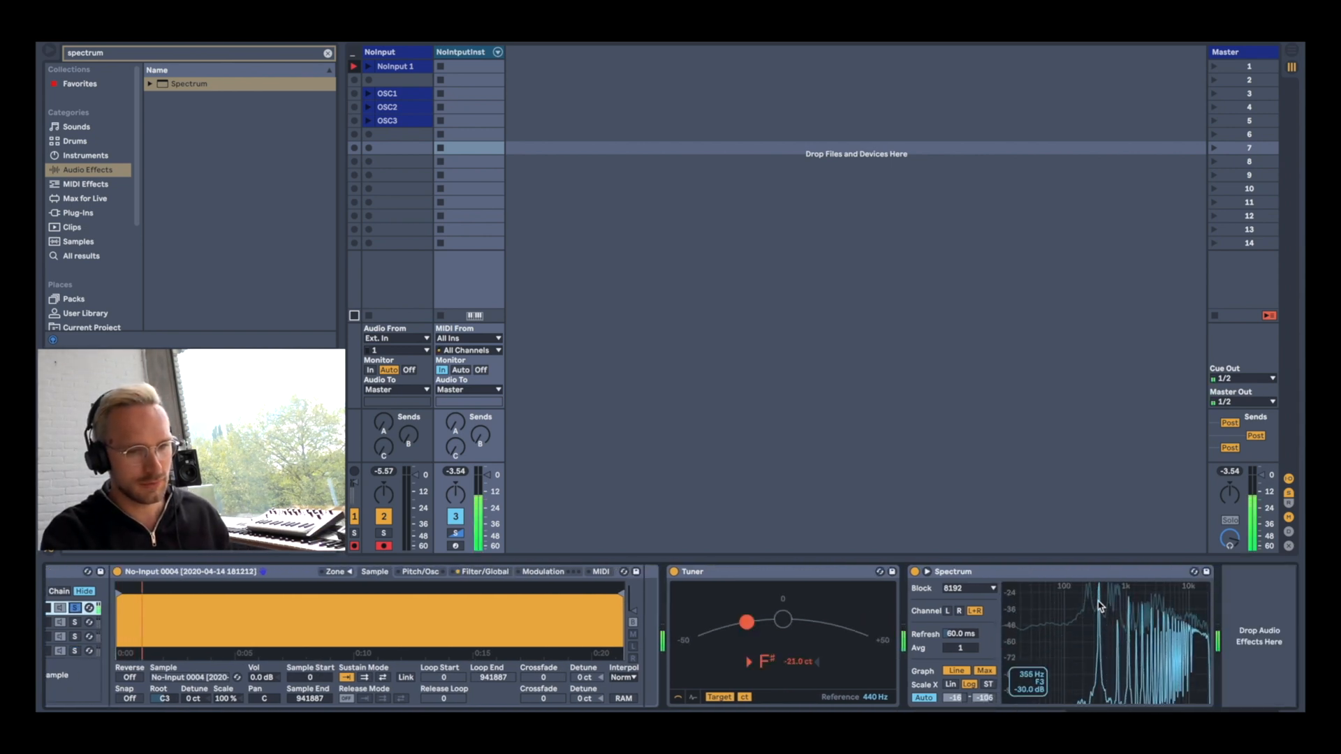
{"action": "scroll", "coordinate": [580, 650], "scroll_direction": "left", "scroll_amount": 5}
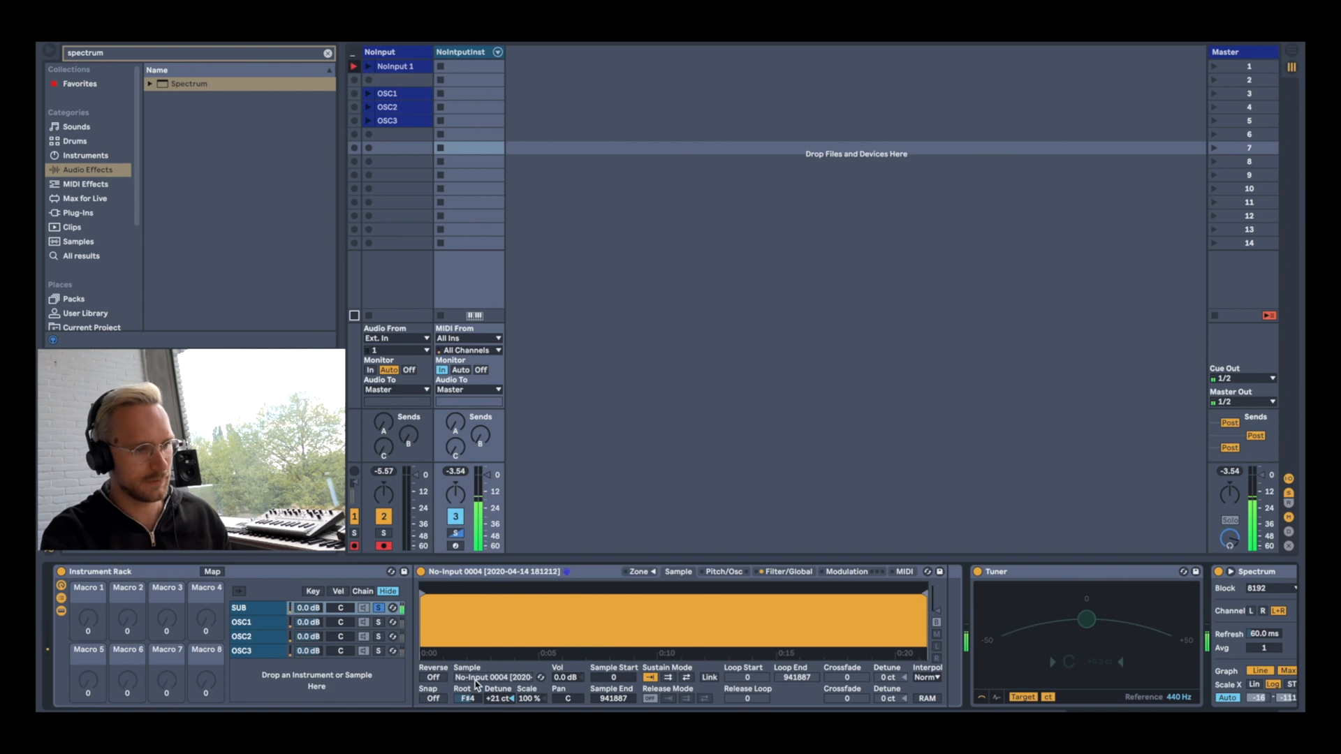
{"action": "left_click", "coordinate": [377, 609]}
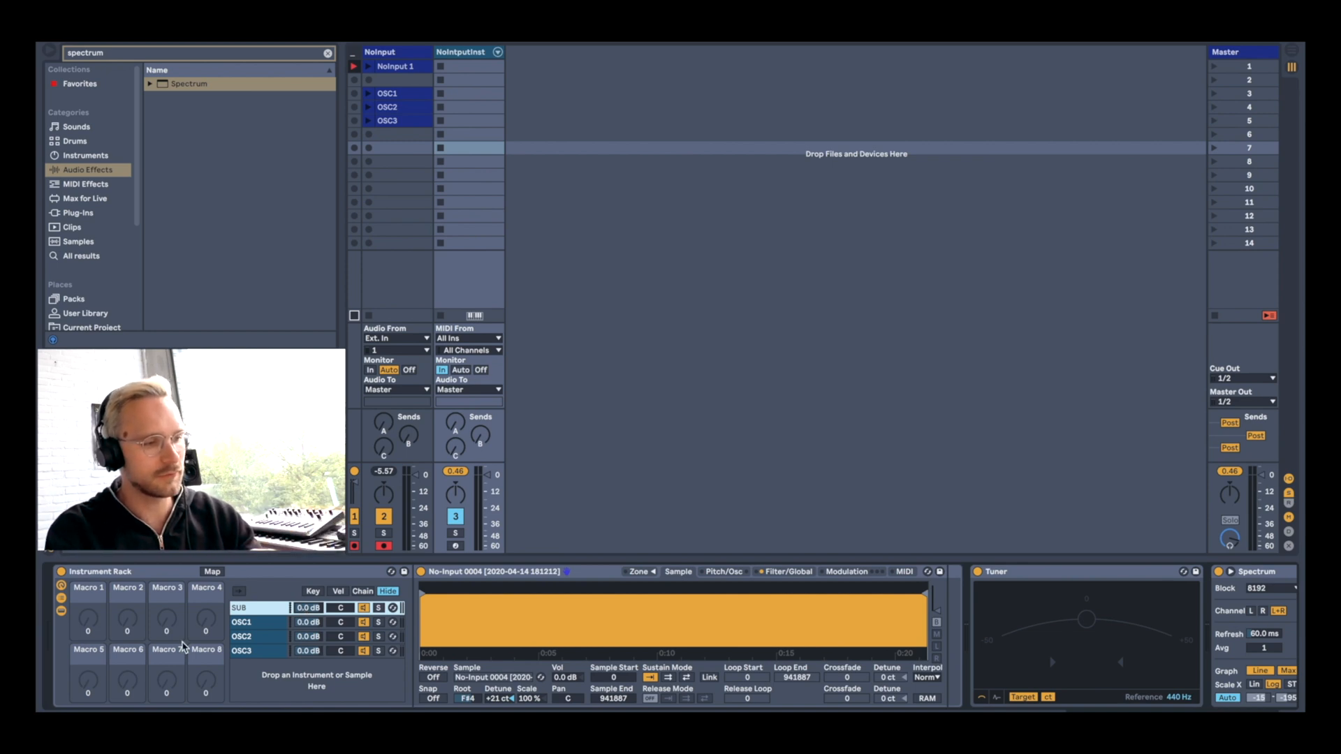
Step: Map the four chain volumes to red macros named SUB, OSC1, OSC2 and OSC3, and try out a blend of their levels
{"action": "right_click", "coordinate": [310, 609]}
{"action": "left_click", "coordinate": [345, 524]}
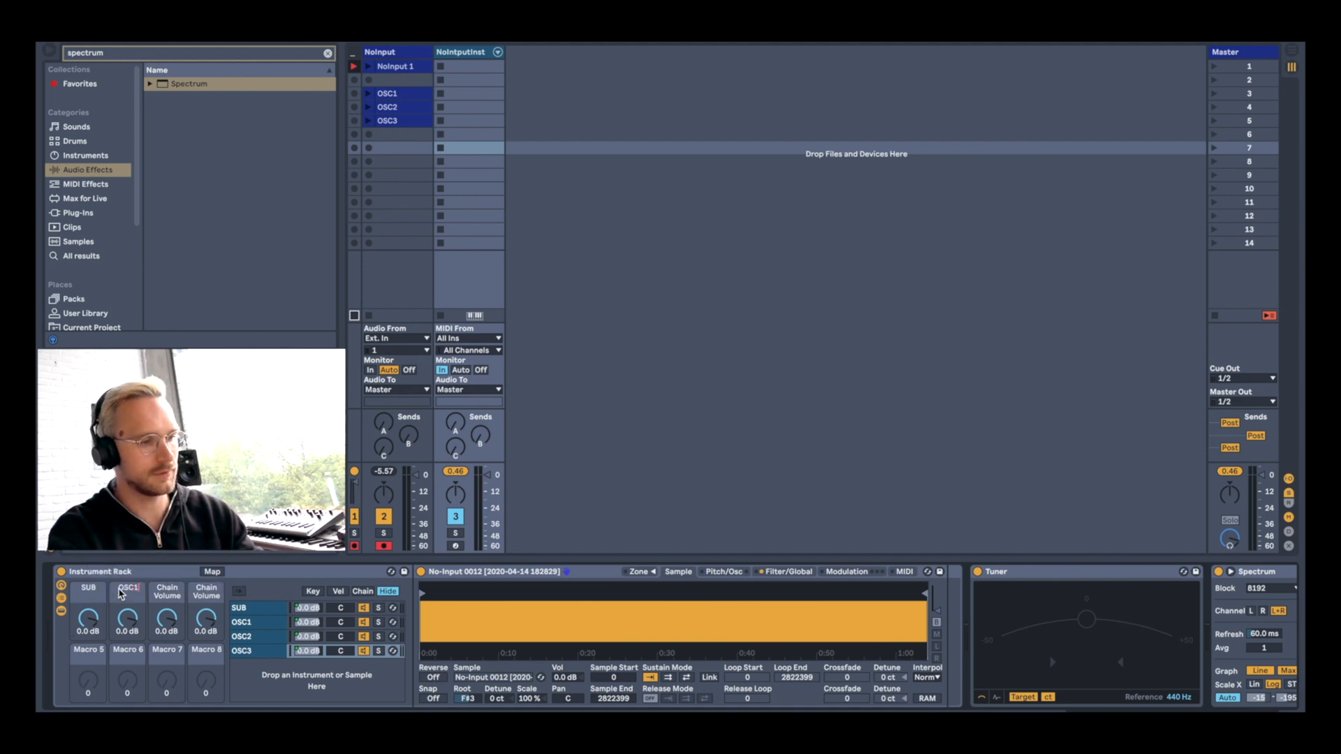
{"action": "left_click", "coordinate": [208, 592]}
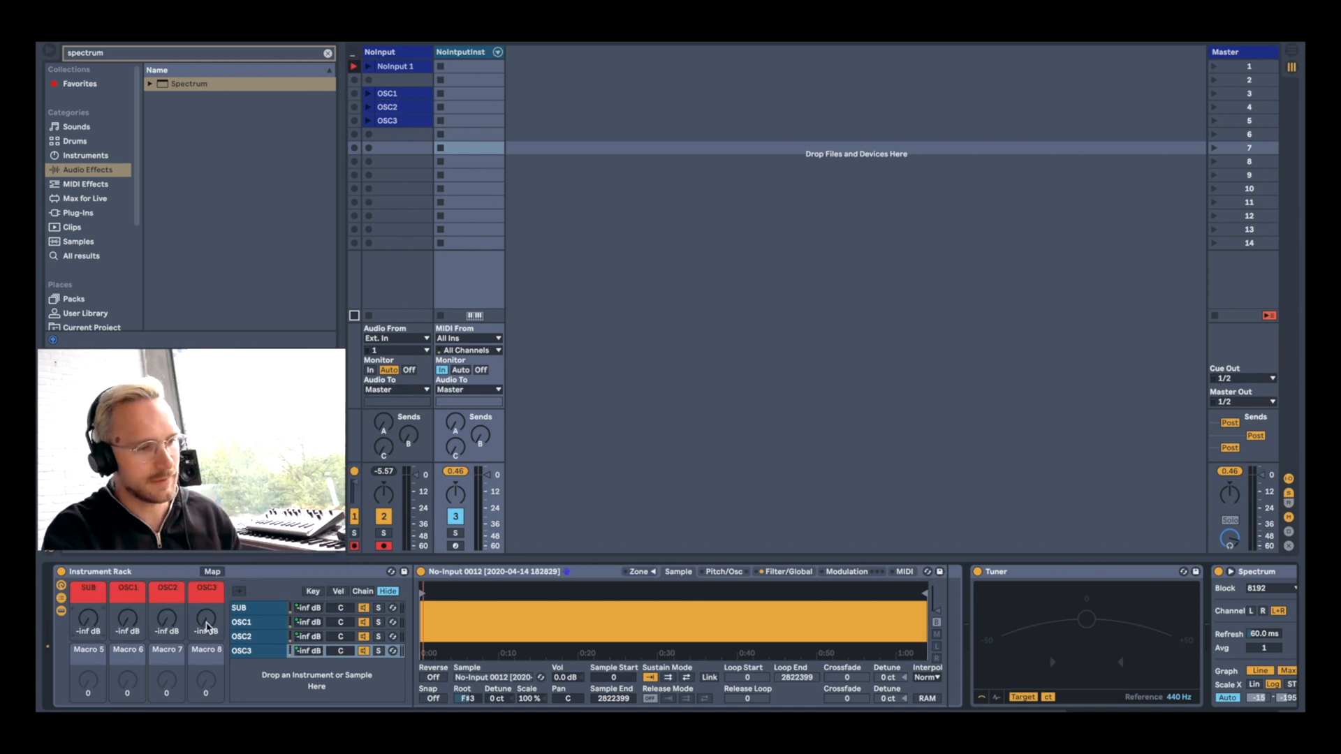
{"action": "left_click_drag", "start_coordinate": [206, 619], "coordinate": [206, 613]}
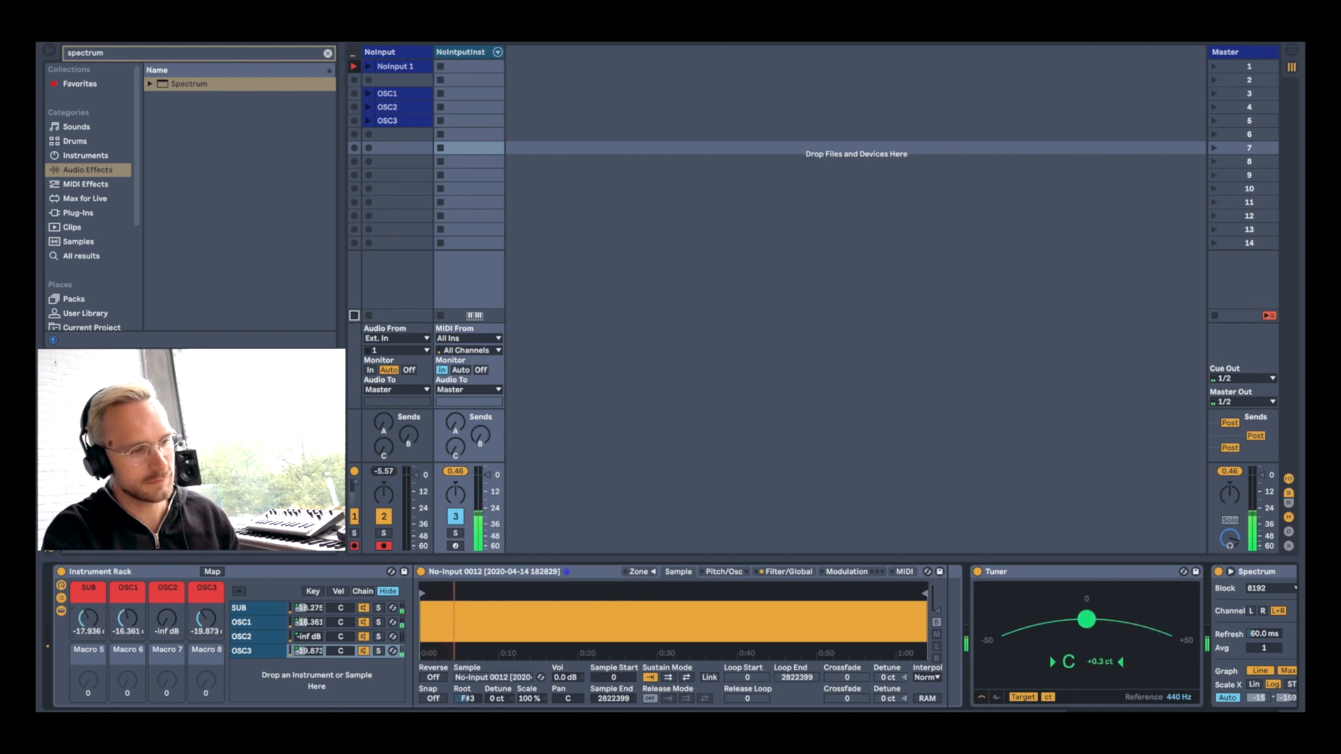
{"action": "left_click_drag", "start_coordinate": [167, 624], "coordinate": [138, 656]}
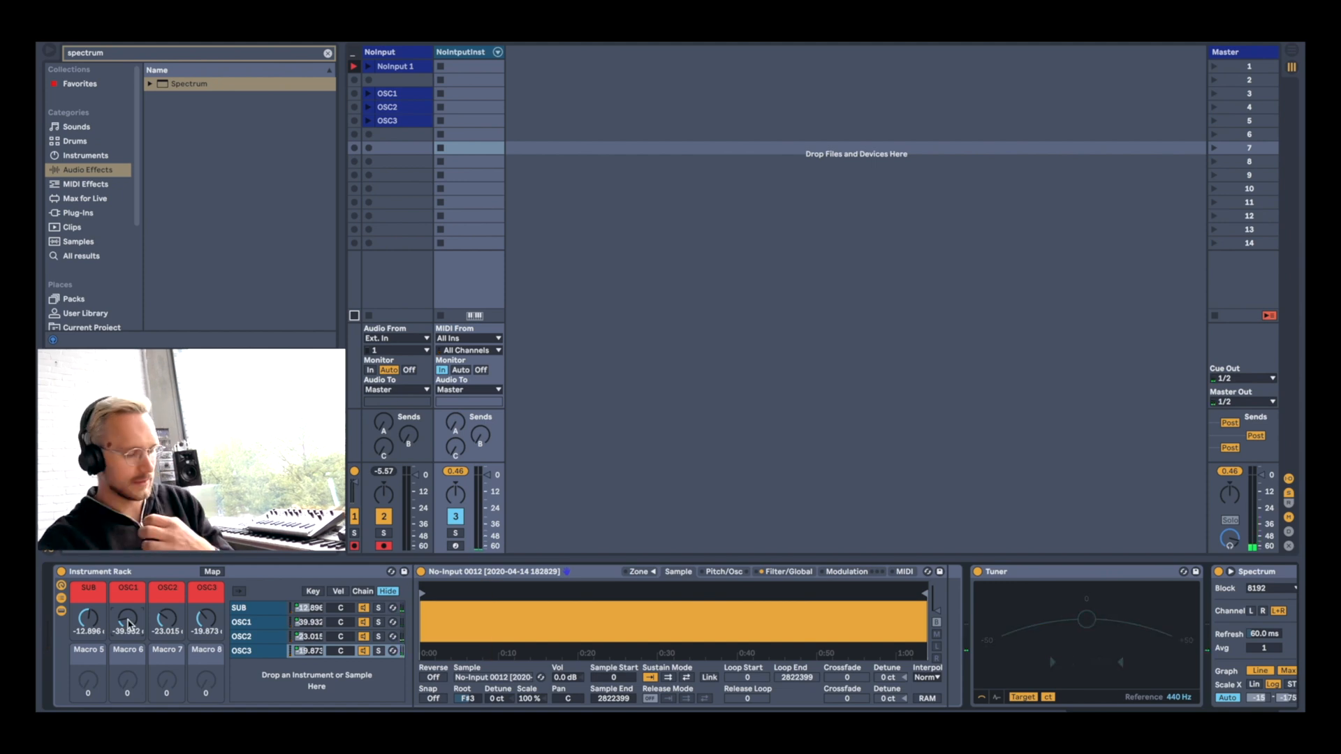
Step: Enable forward sustain looping on the SUB chain's sample, with Loop Start and Crossfade both at 67165
{"action": "left_click", "coordinate": [257, 608]}
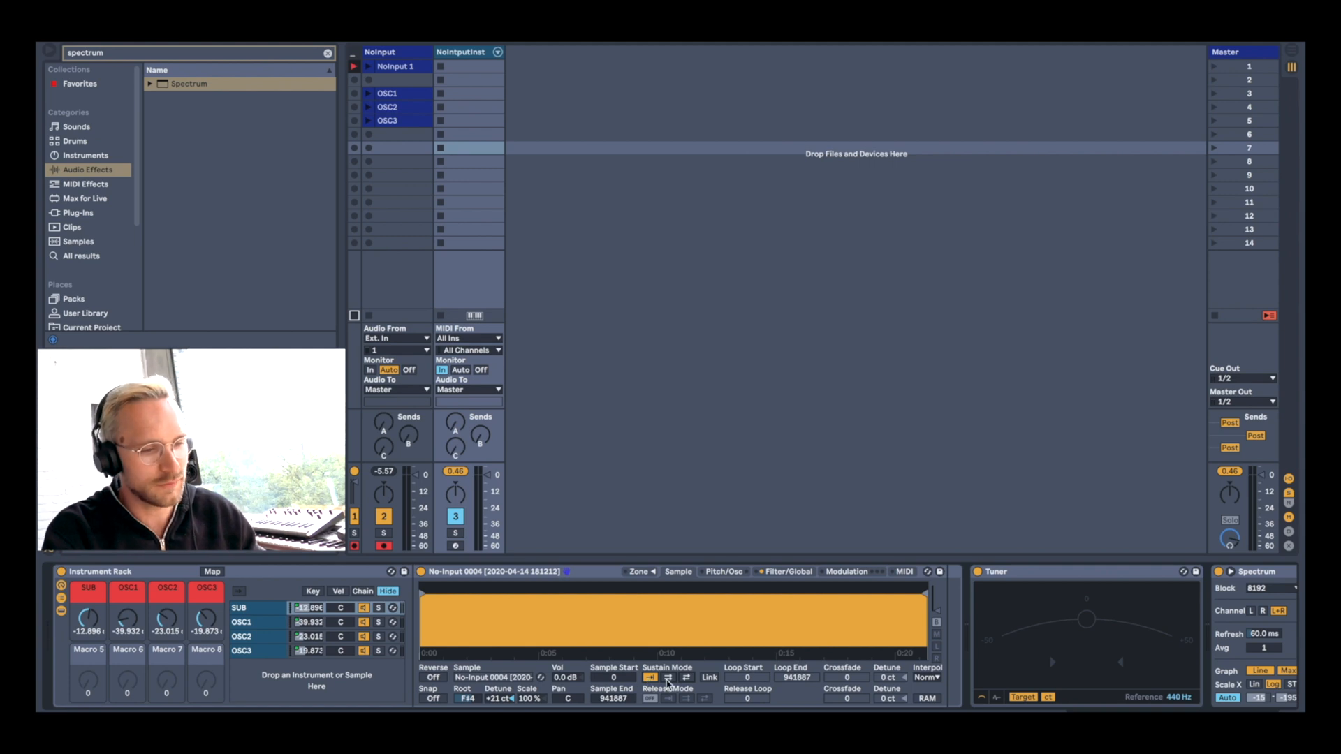
{"action": "left_click", "coordinate": [667, 679]}
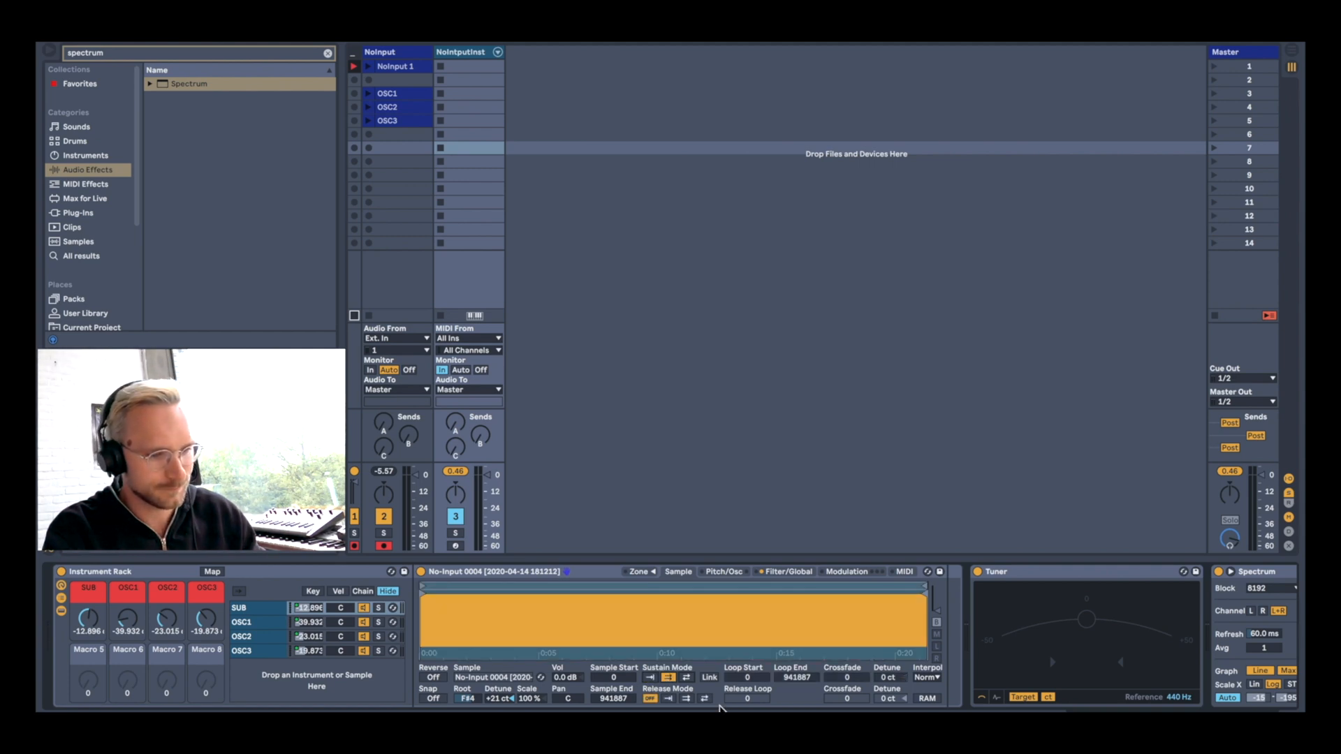
{"action": "mouse_move", "coordinate": [754, 681]}
{"action": "left_mouse_down"}
{"action": "mouse_move", "coordinate": [828, 688]}
{"action": "mouse_move", "coordinate": [843, 656]}
{"action": "left_mouse_up"}
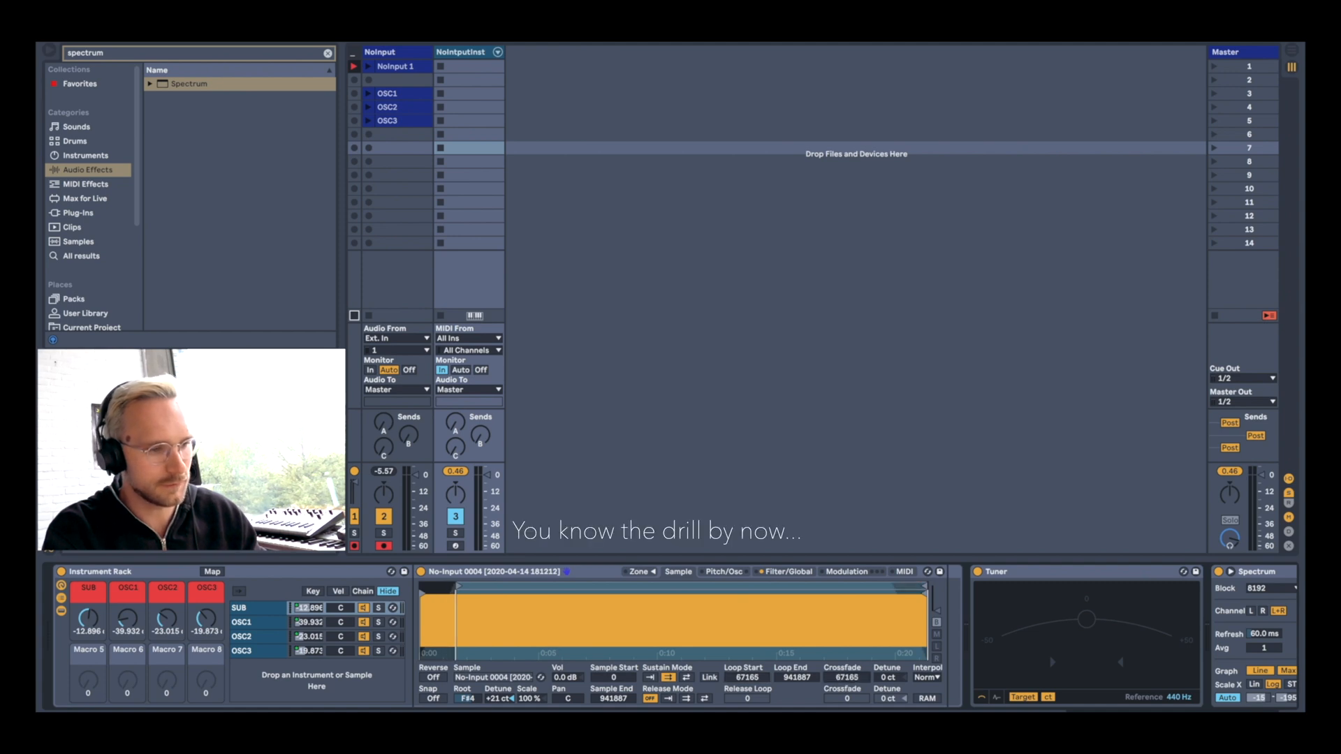
{"action": "left_click", "coordinate": [268, 625]}
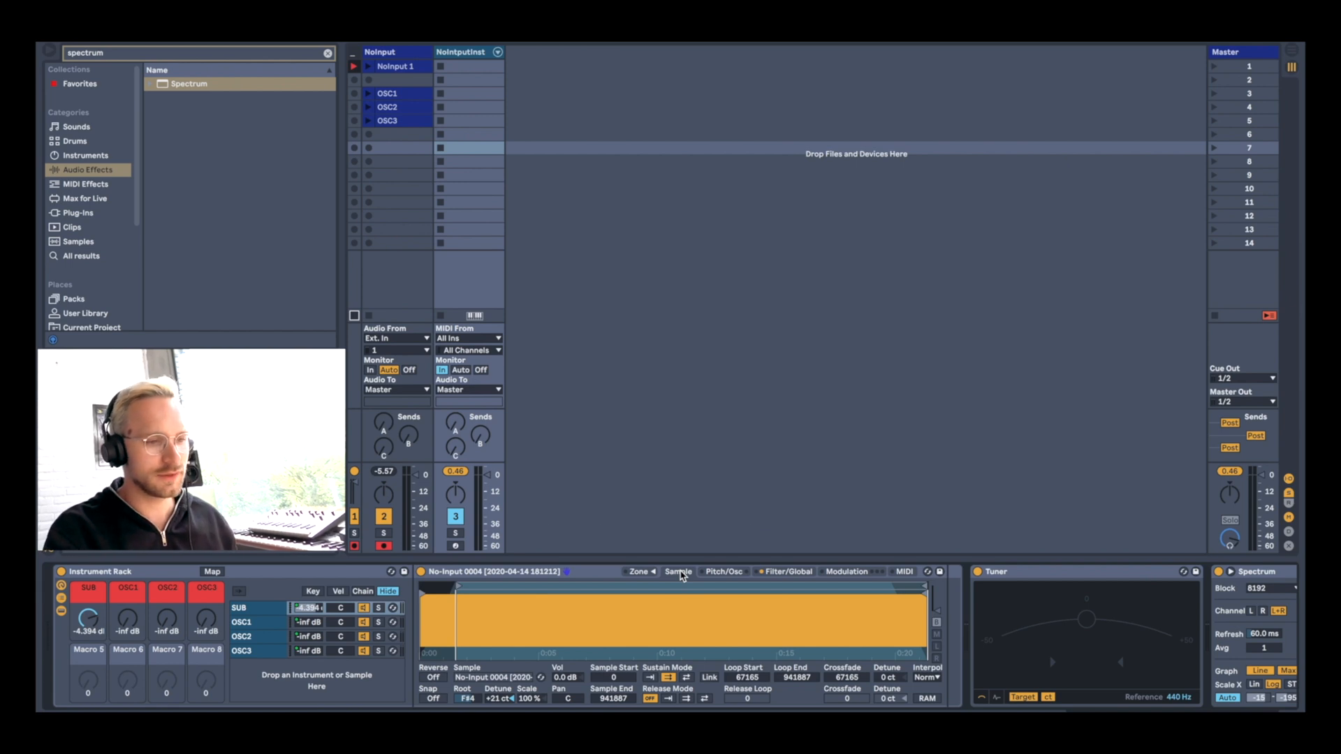
Step: Set the Spread of the SUB chain's Sampler to 100 %
{"action": "left_click", "coordinate": [733, 573]}
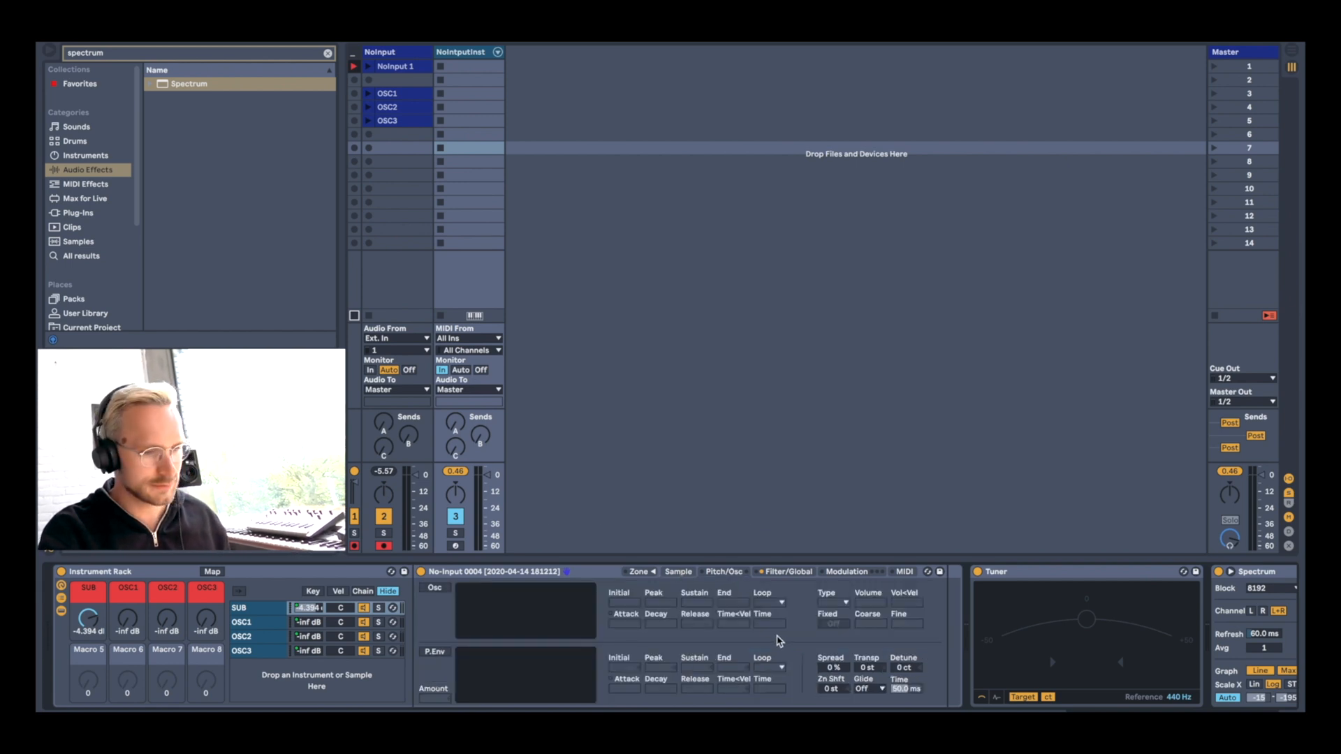
{"action": "left_click_drag", "start_coordinate": [833, 669], "coordinate": [833, 652]}
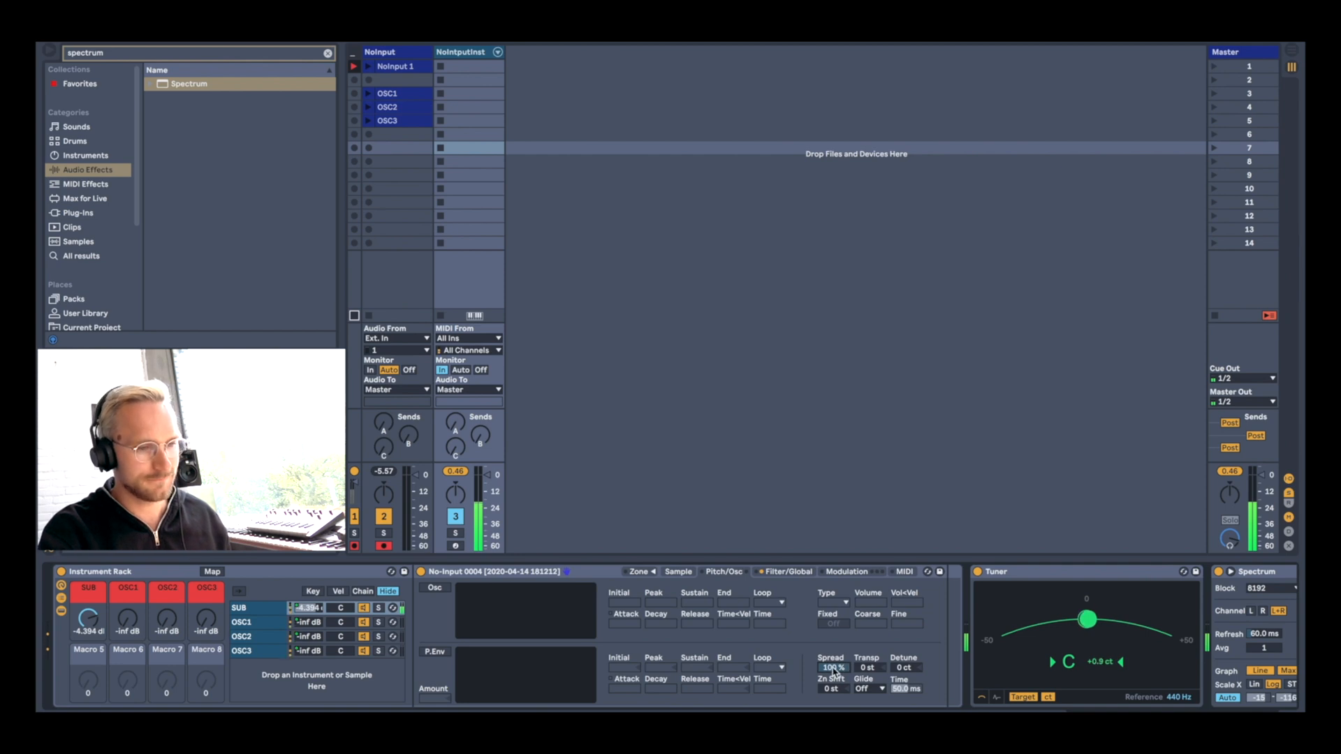
Step: Adjust the Spread of the Samplers in the OSC1 and OSC2 chains in the same way as on the SUB chain
{"action": "left_click", "coordinate": [258, 624]}
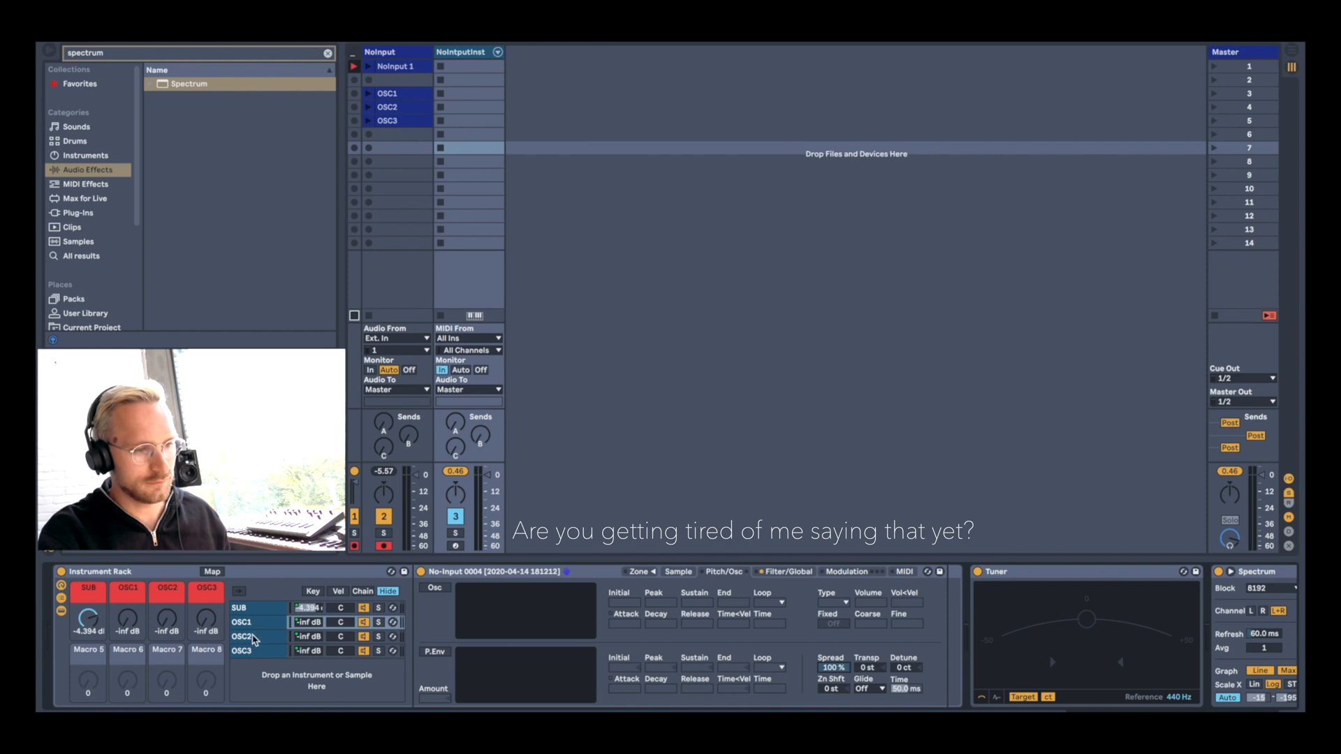
{"action": "left_click", "coordinate": [254, 637]}
{"action": "left_click_drag", "start_coordinate": [835, 672], "coordinate": [840, 672]}
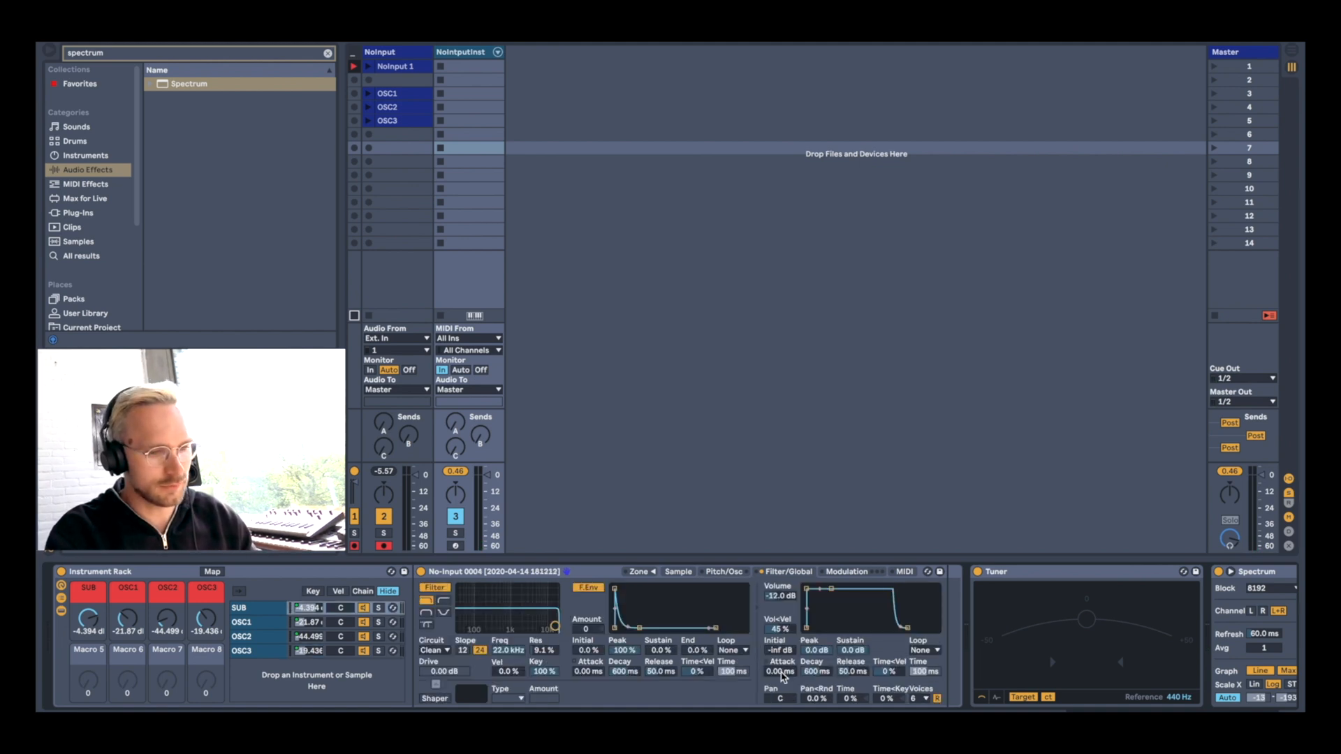
Step: Map the volume envelope's Attack, Decay, Sustain and Release of all four Samplers to Macros 5, 6, 7 and 8
{"action": "right_click", "coordinate": [782, 674]}
{"action": "left_click", "coordinate": [817, 634]}
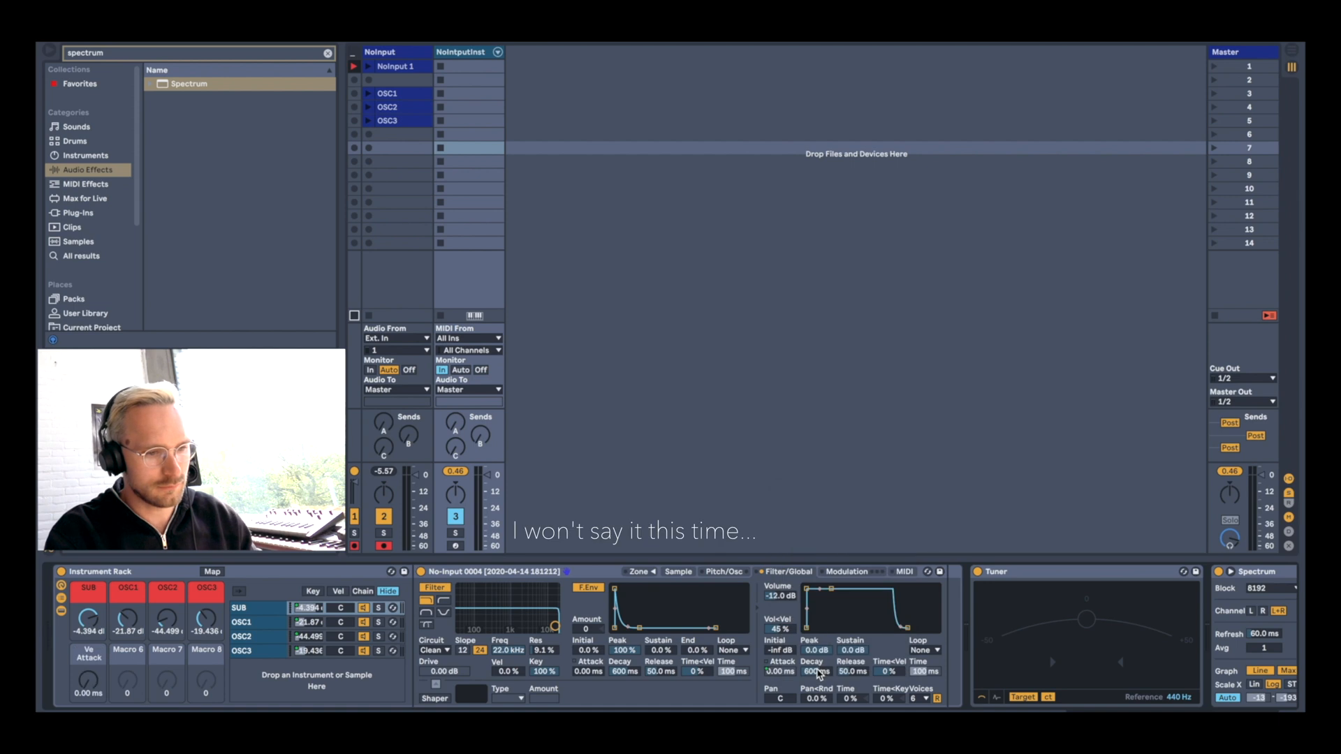
{"action": "right_click", "coordinate": [818, 672]}
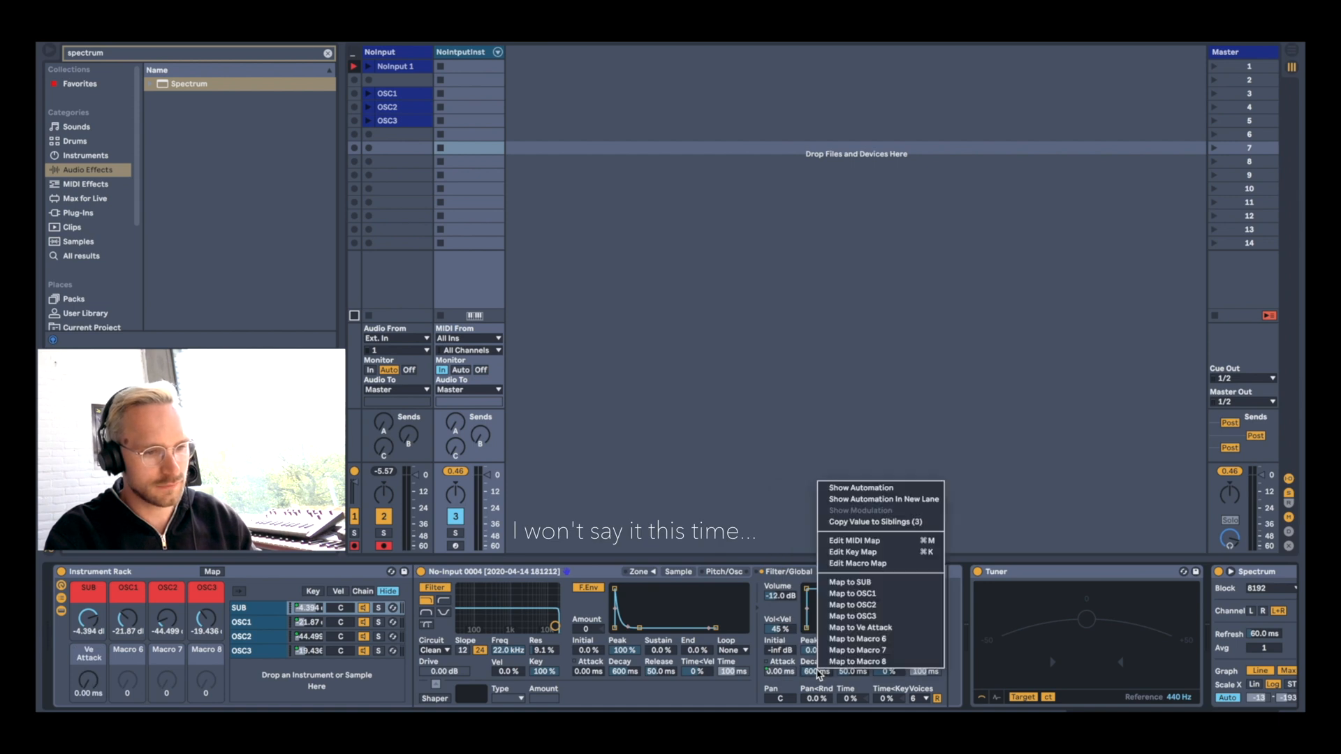
{"action": "left_click", "coordinate": [857, 639]}
{"action": "right_click", "coordinate": [853, 653]}
{"action": "left_click", "coordinate": [893, 630]}
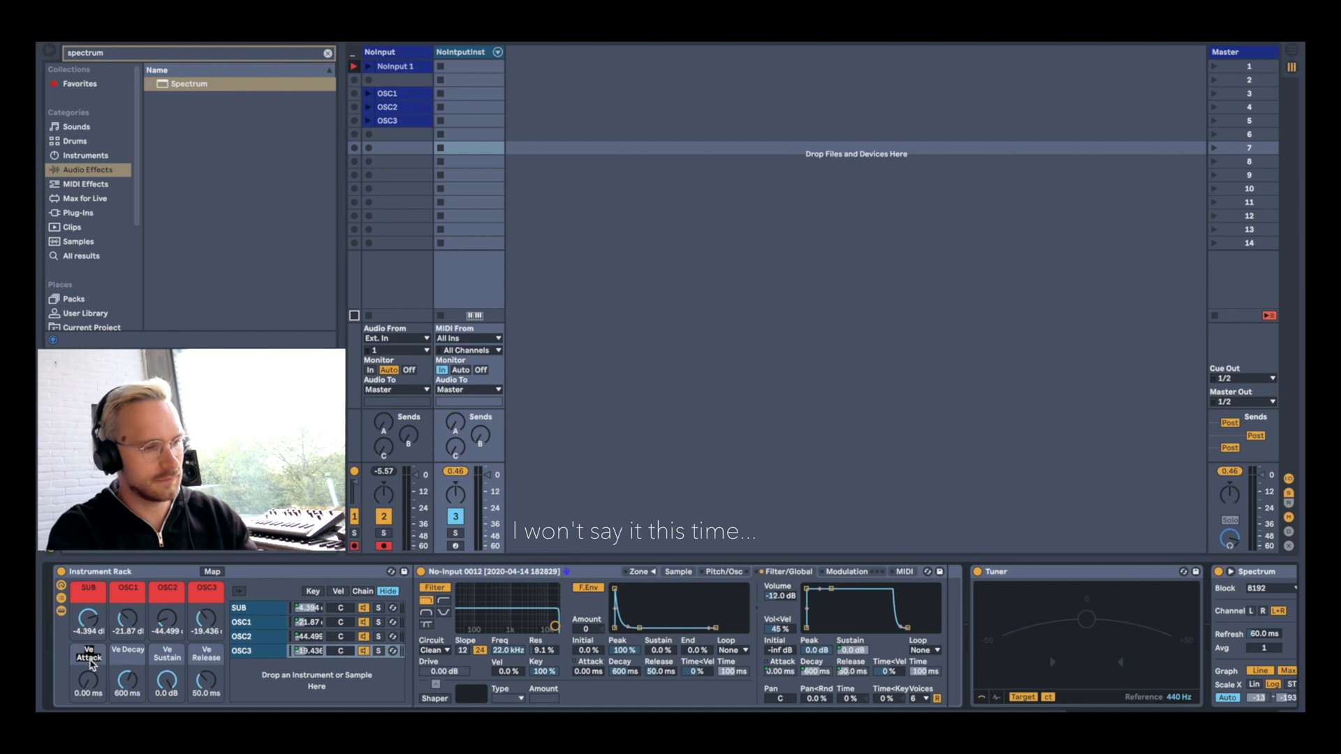
Step: Rename the four envelope macros A, D, S and R, and colour them dark blue
{"action": "type", "text": "A"}
{"action": "left_click", "coordinate": [129, 656]}
{"action": "key", "text": "super+r"}
{"action": "type", "text": "D"}
{"action": "left_click", "coordinate": [169, 649]}
{"action": "key", "text": "super+r"}
{"action": "type", "text": "S"}
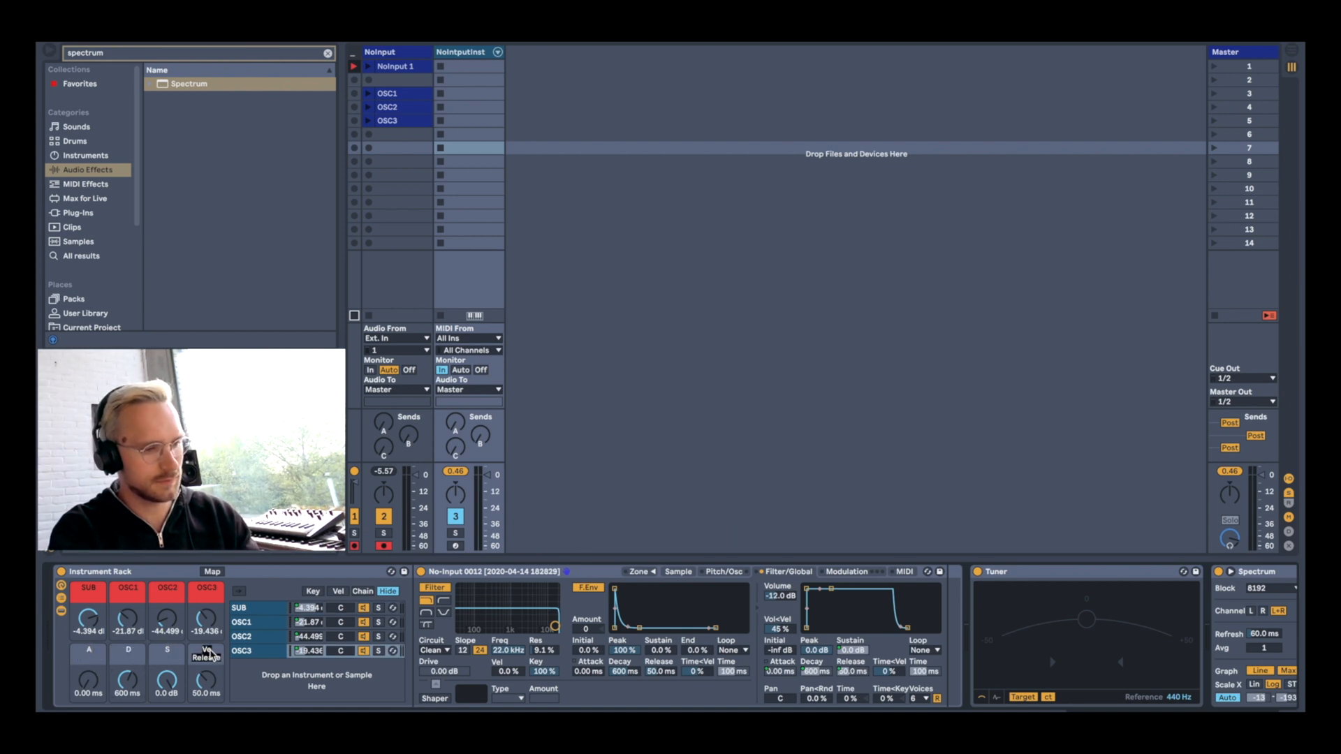
{"action": "right_click", "coordinate": [208, 654]}
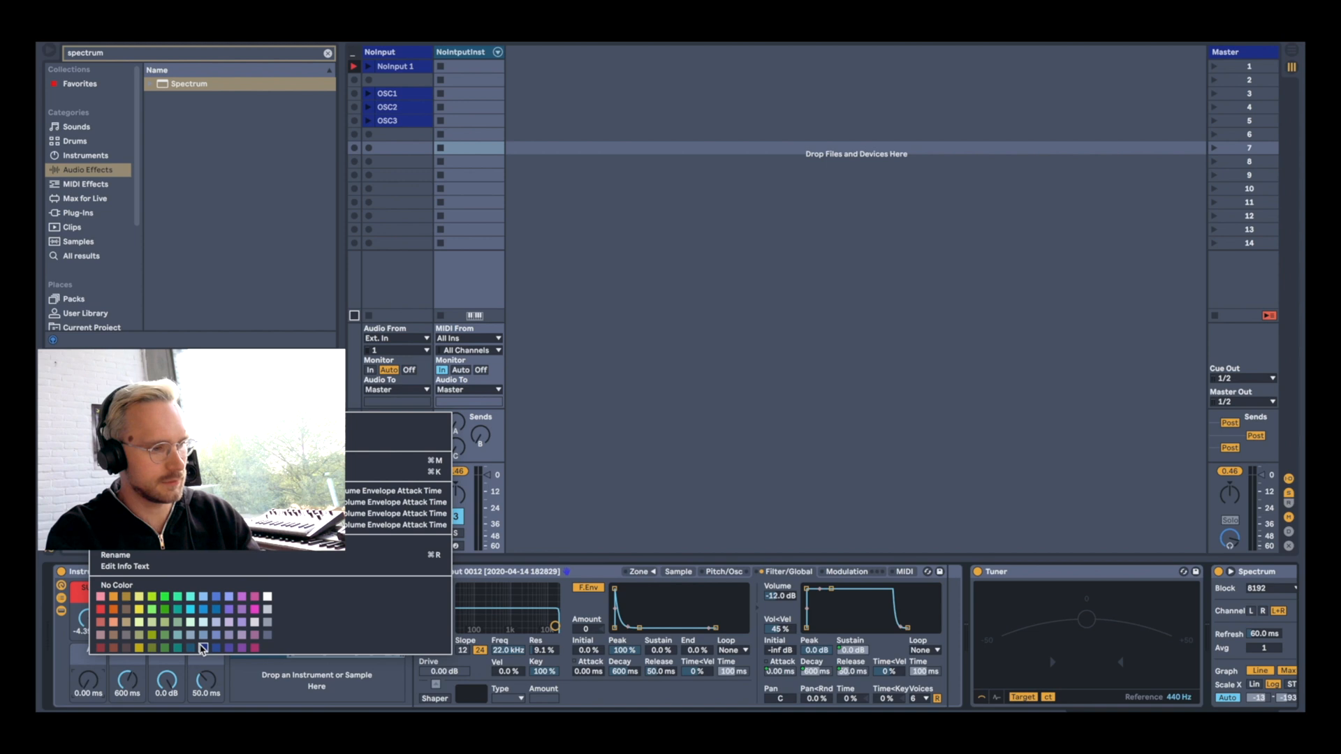
{"action": "left_click", "coordinate": [201, 646]}
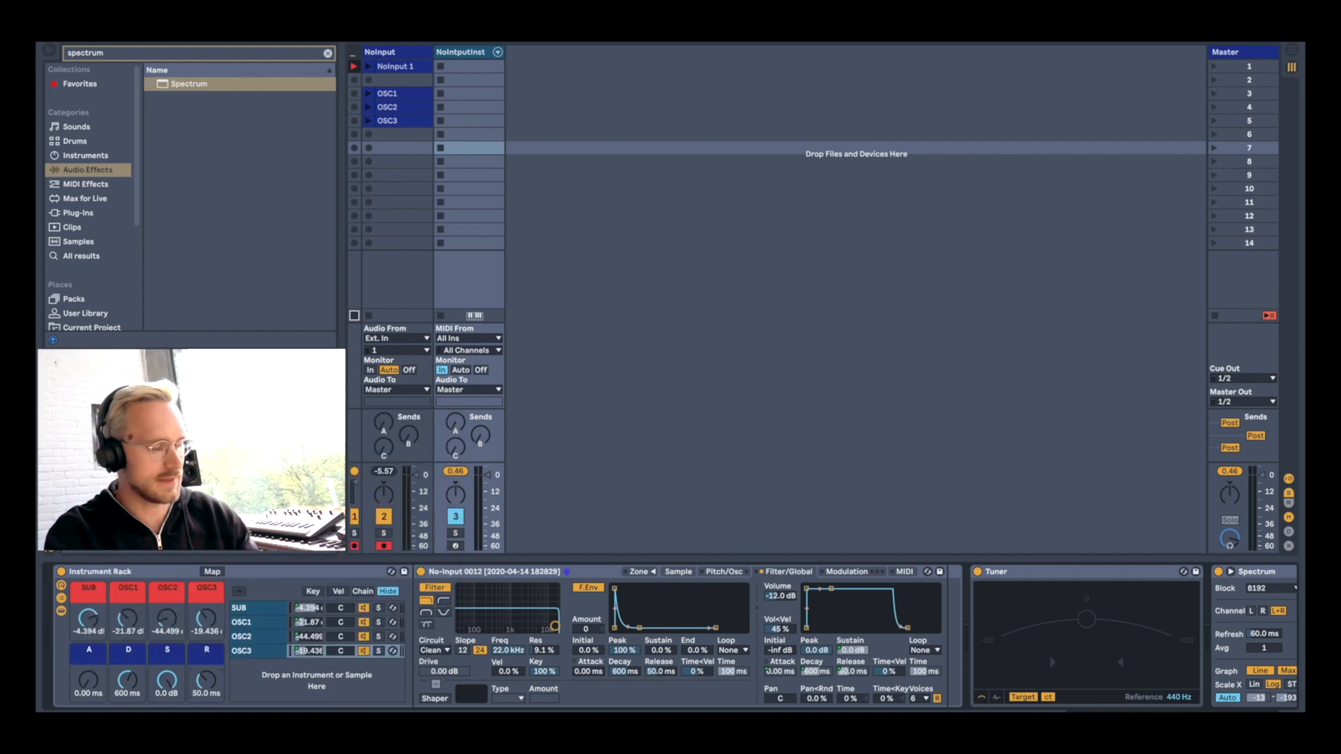
Step: Assign the rack's macros to MIDI controller knobs, try out level and envelope settings, and select the OSC3 chain
{"action": "key", "text": "super+m"}
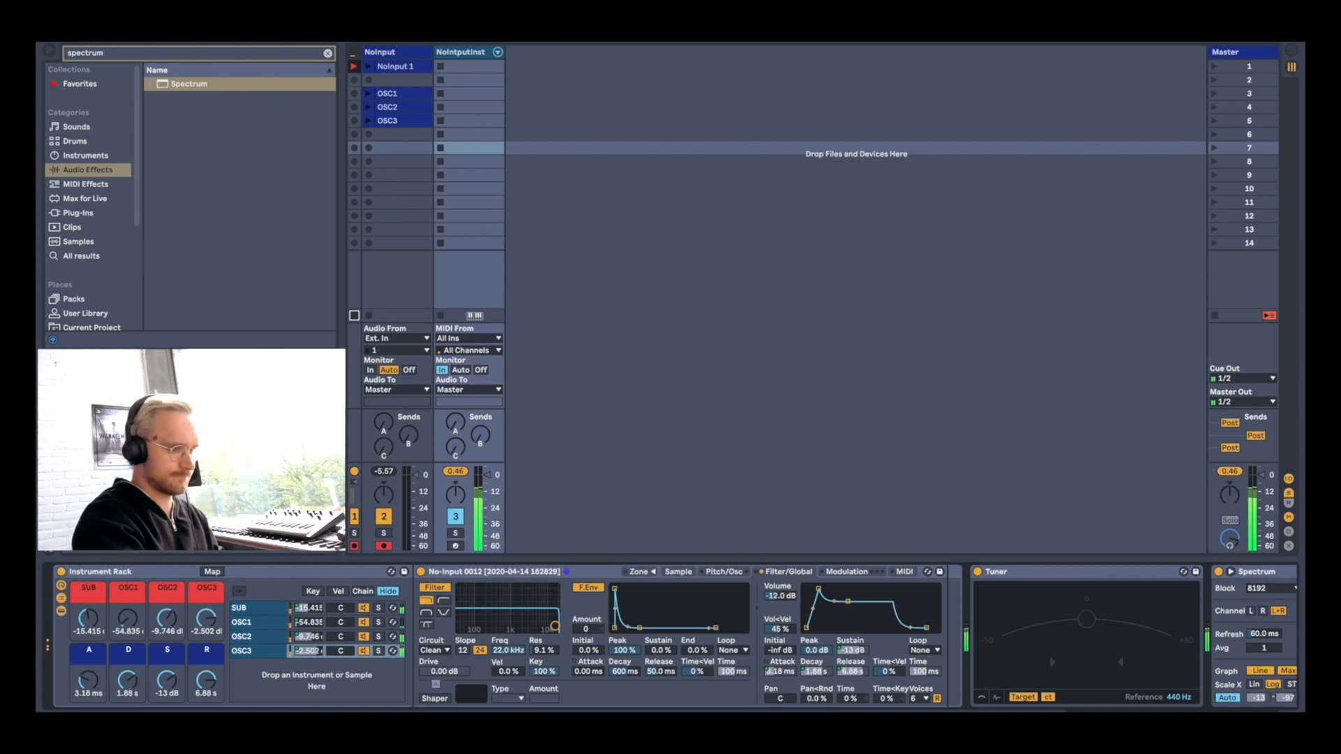
{"action": "left_click", "coordinate": [273, 655]}
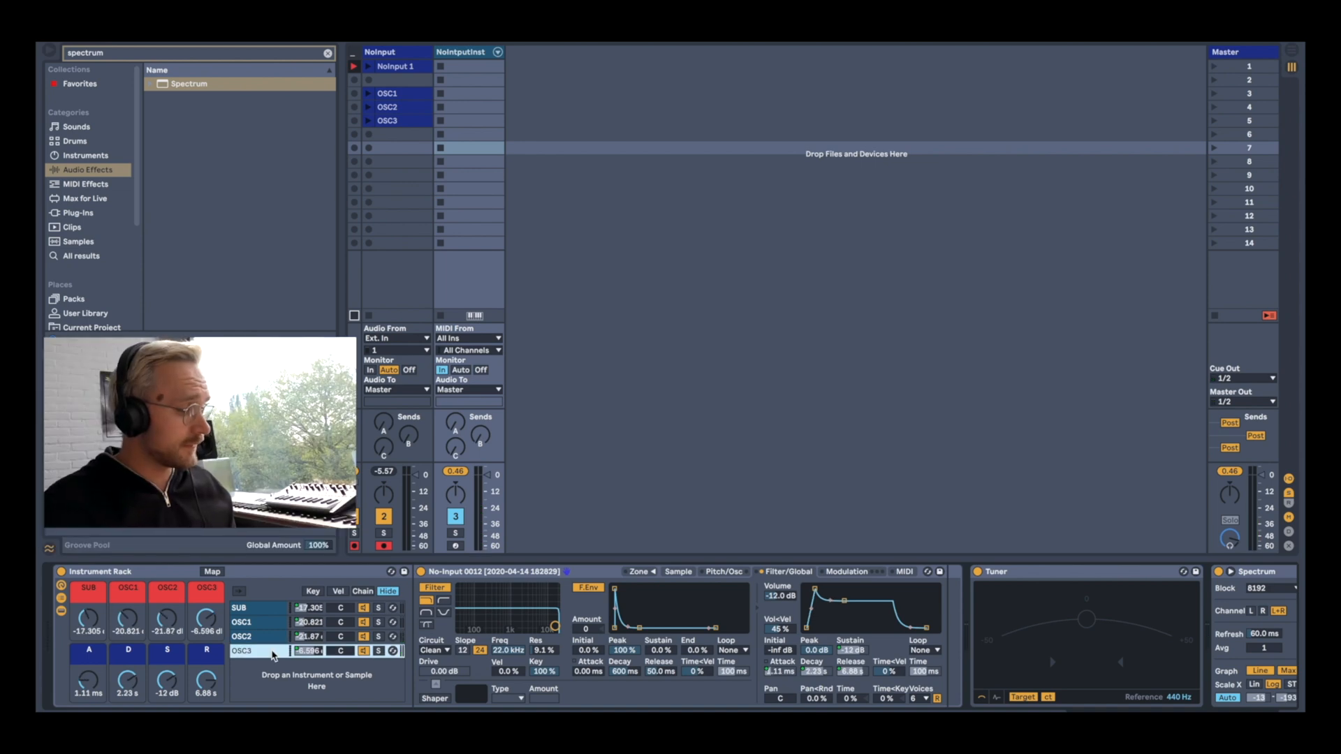